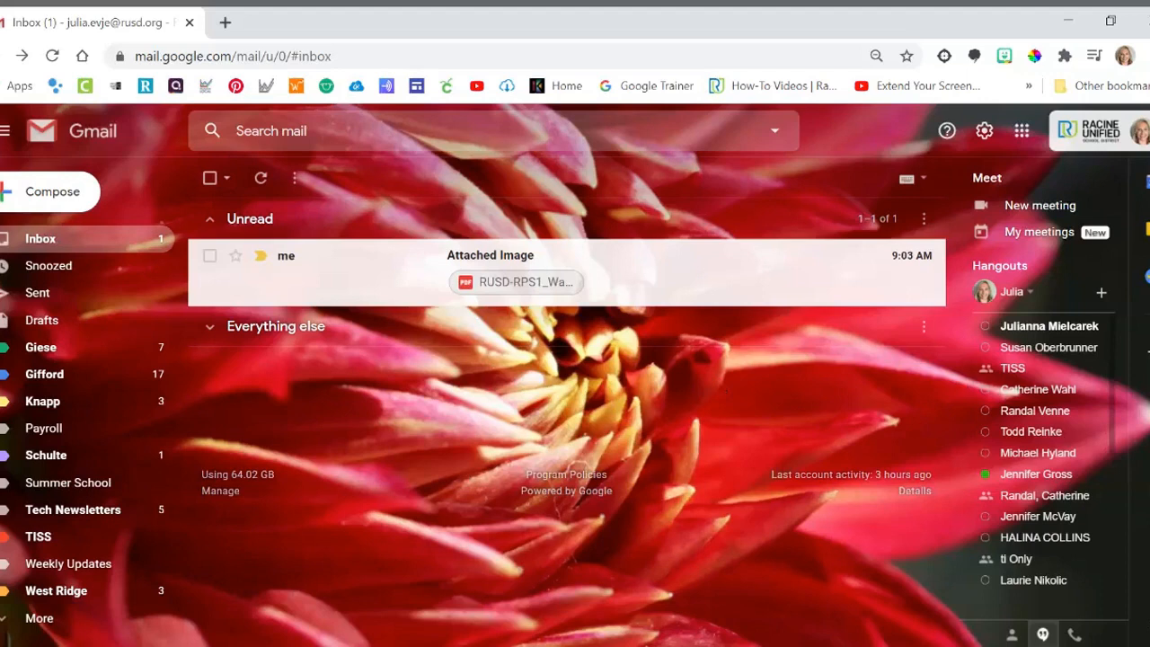
Open the unread "Attached Image" email and add its scanned PDF attachment to Google Drive.
{"action": "left_click", "coordinate": [305, 274]}
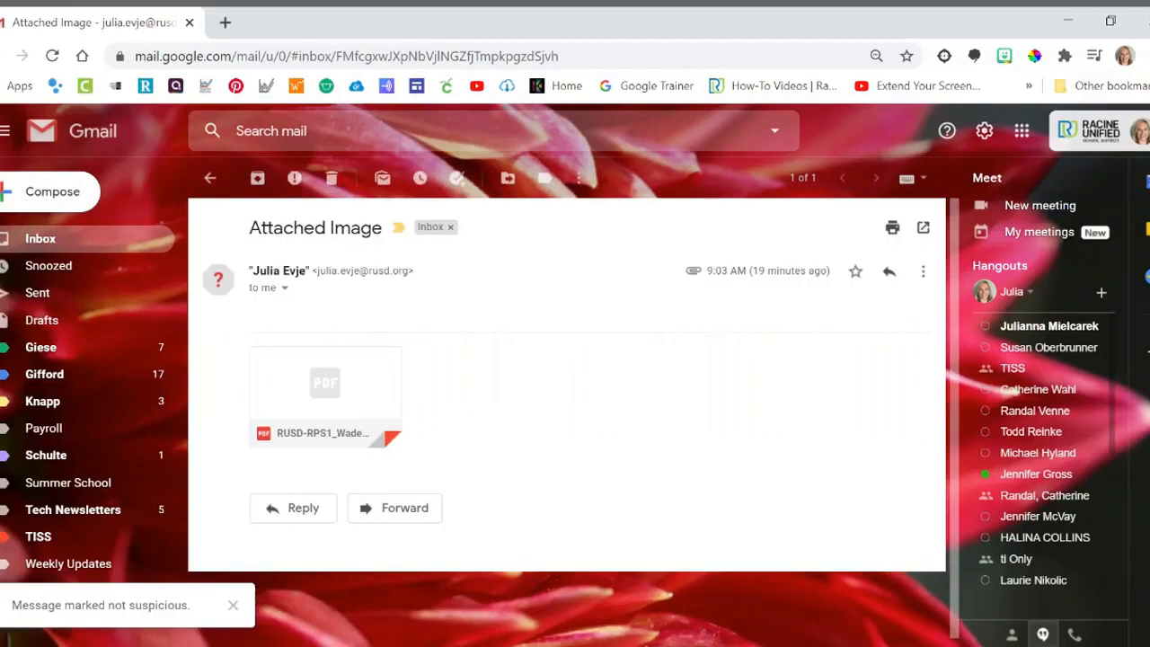
{"action": "mouse_move", "coordinate": [384, 423]}
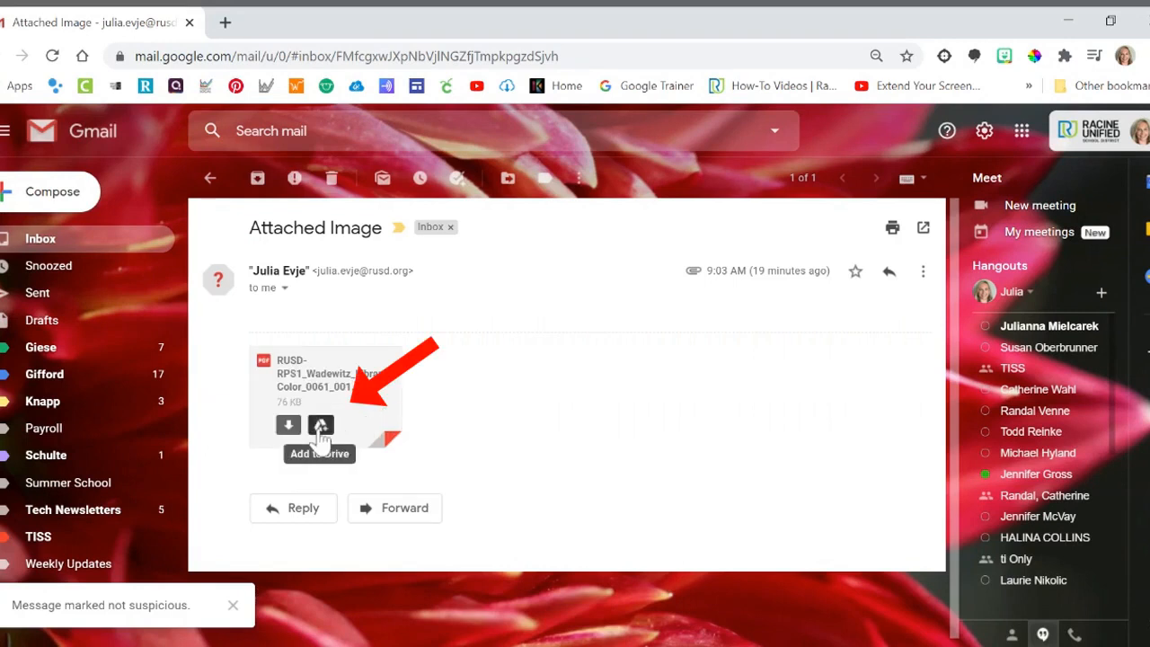
{"action": "left_click", "coordinate": [320, 427]}
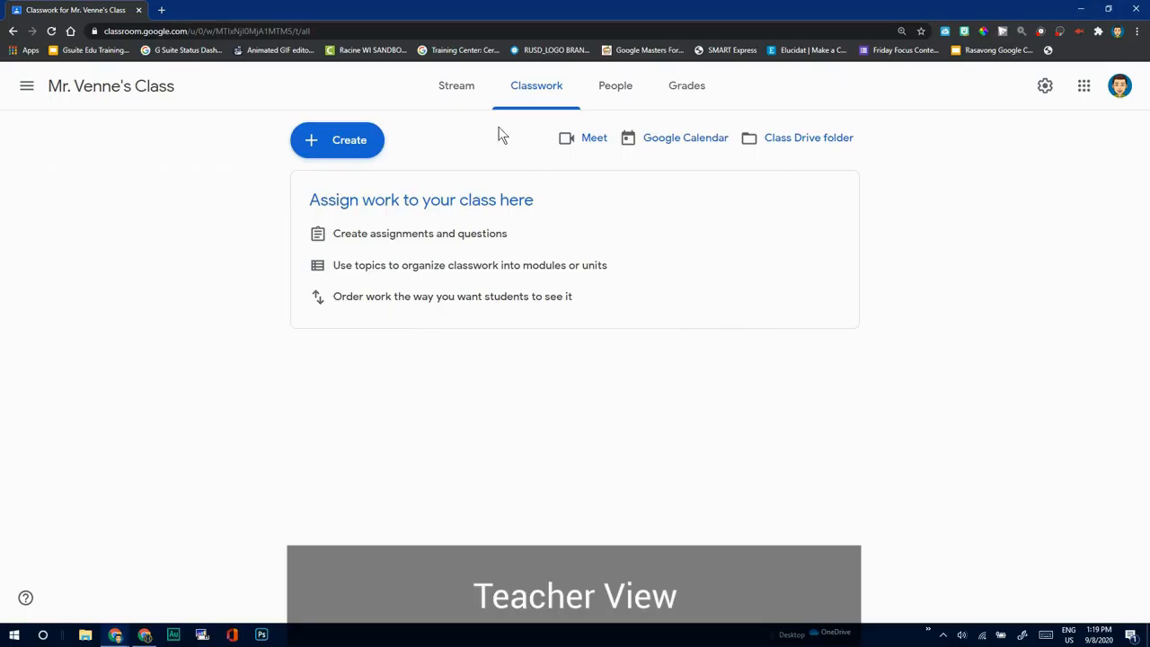
Switch to Google Classroom and create a new assignment titled "Piano - Italy" in the class's Classwork.
{"action": "left_click", "coordinate": [339, 144]}
{"action": "left_click", "coordinate": [350, 187]}
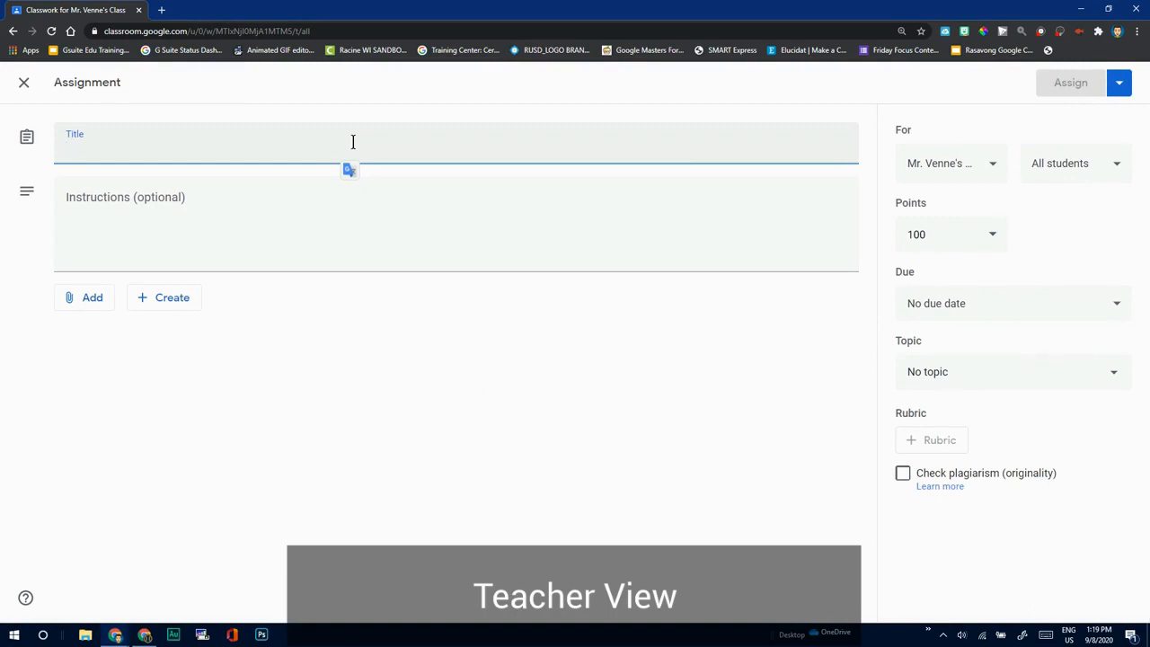
{"action": "type", "text": "Piano"}
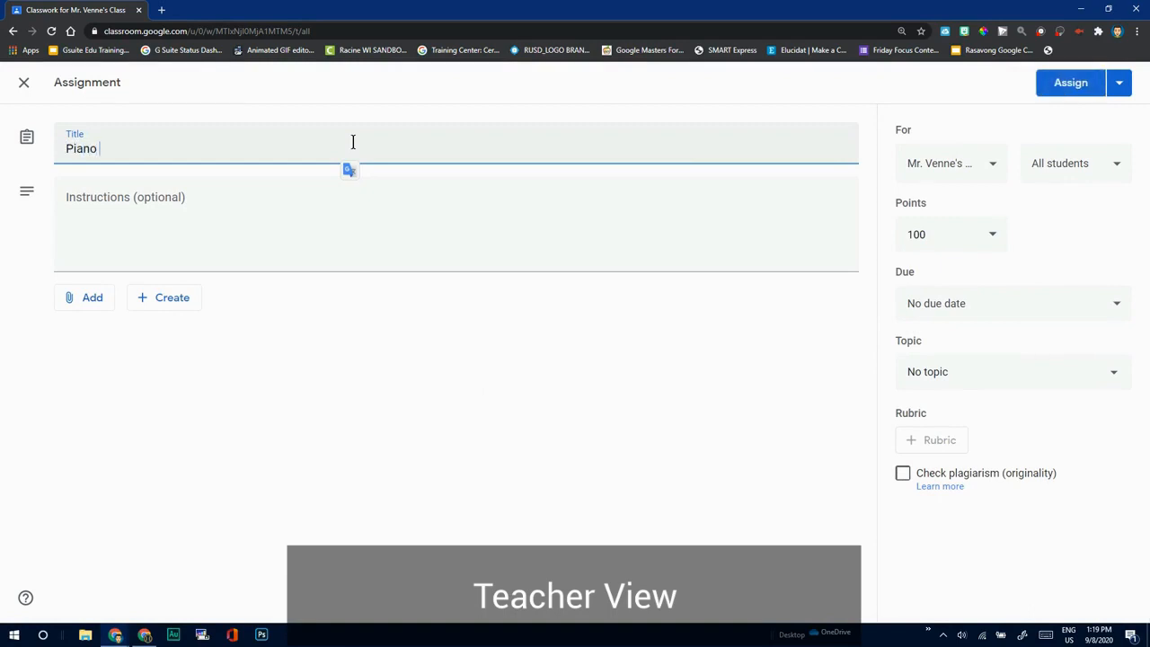
{"action": "type", "text": " - Italy"}
Upload the Italy_Piano PDF from the Downloads folder as an attachment to the assignment.
{"action": "left_click", "coordinate": [83, 309]}
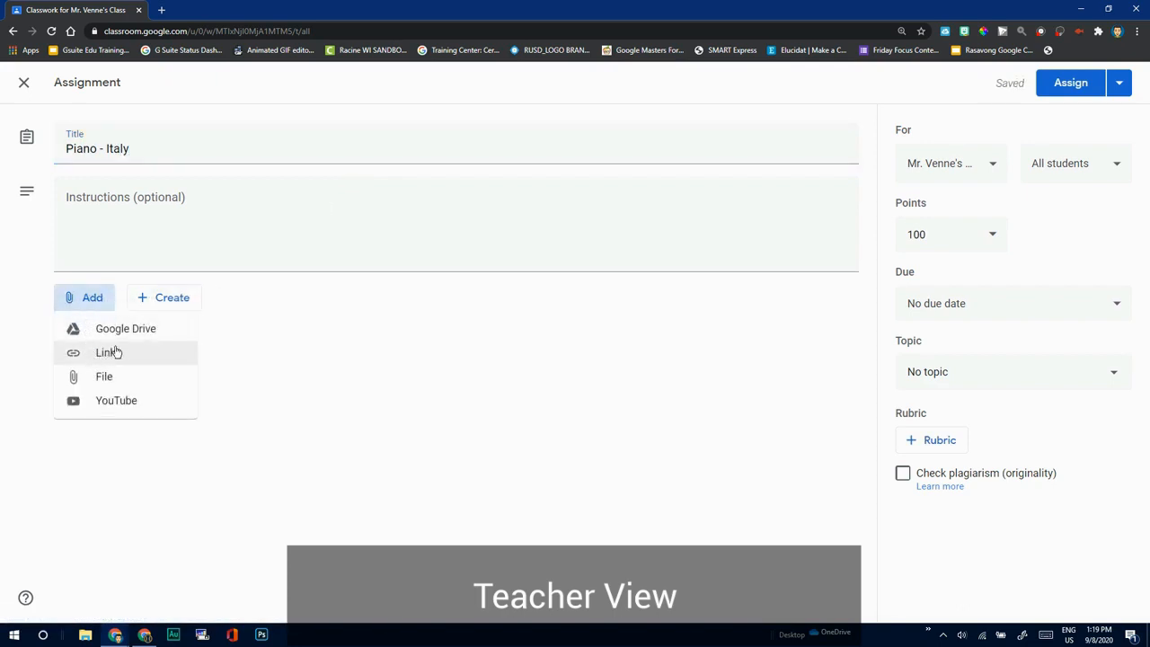
{"action": "left_click", "coordinate": [115, 378]}
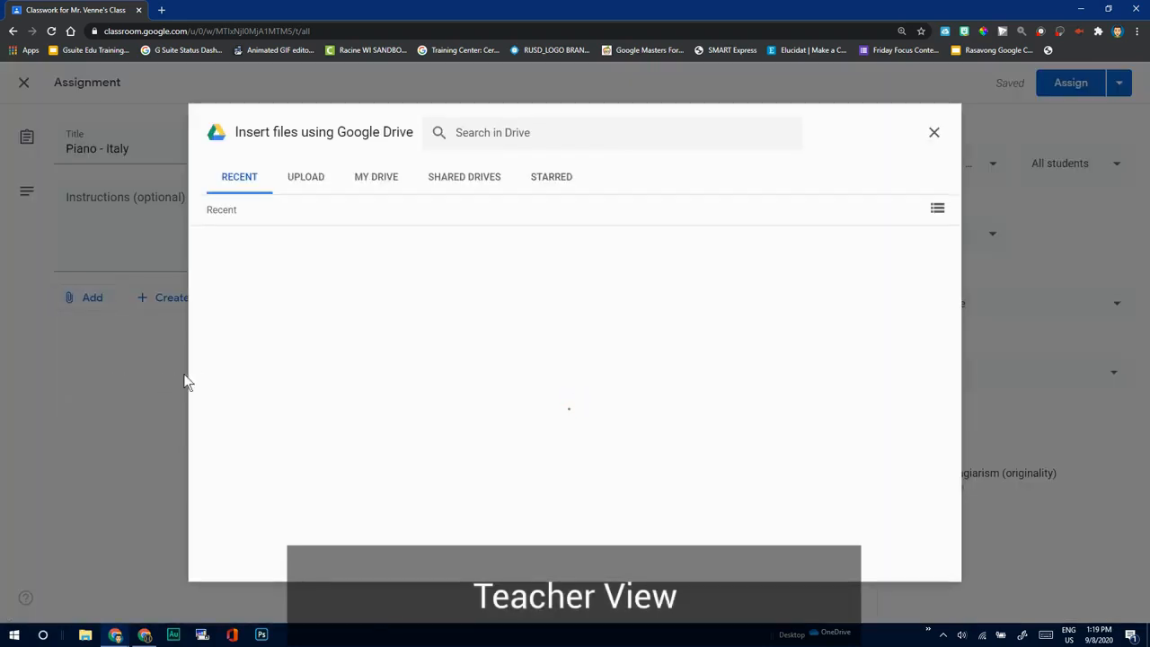
{"action": "left_click", "coordinate": [306, 180]}
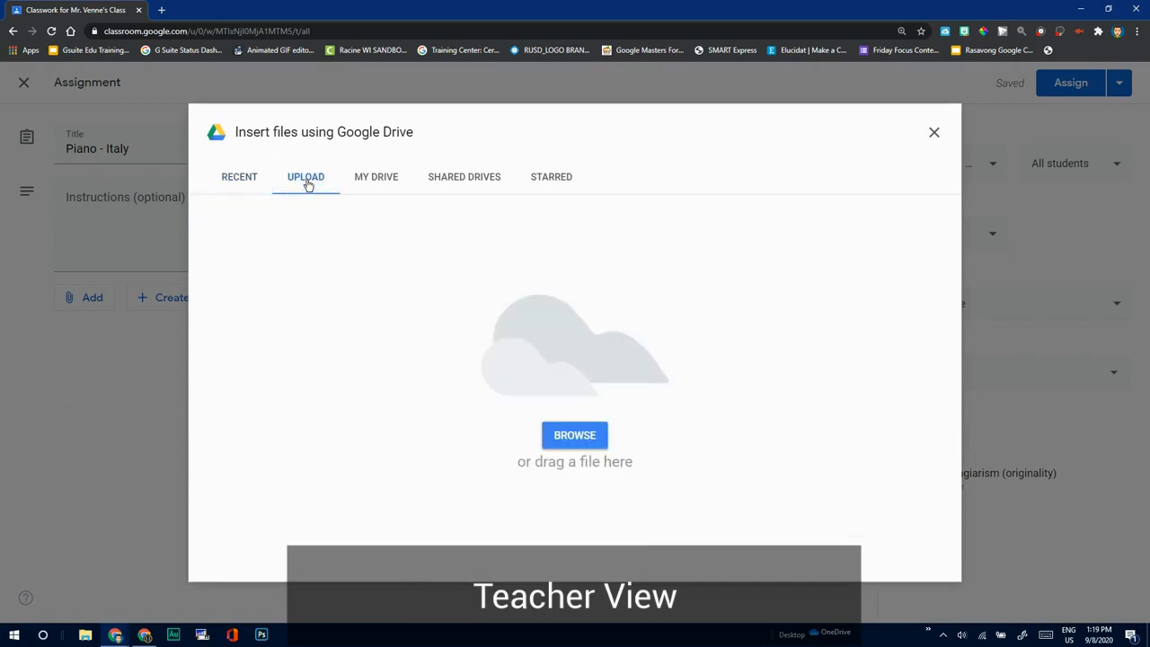
{"action": "left_click", "coordinate": [564, 439]}
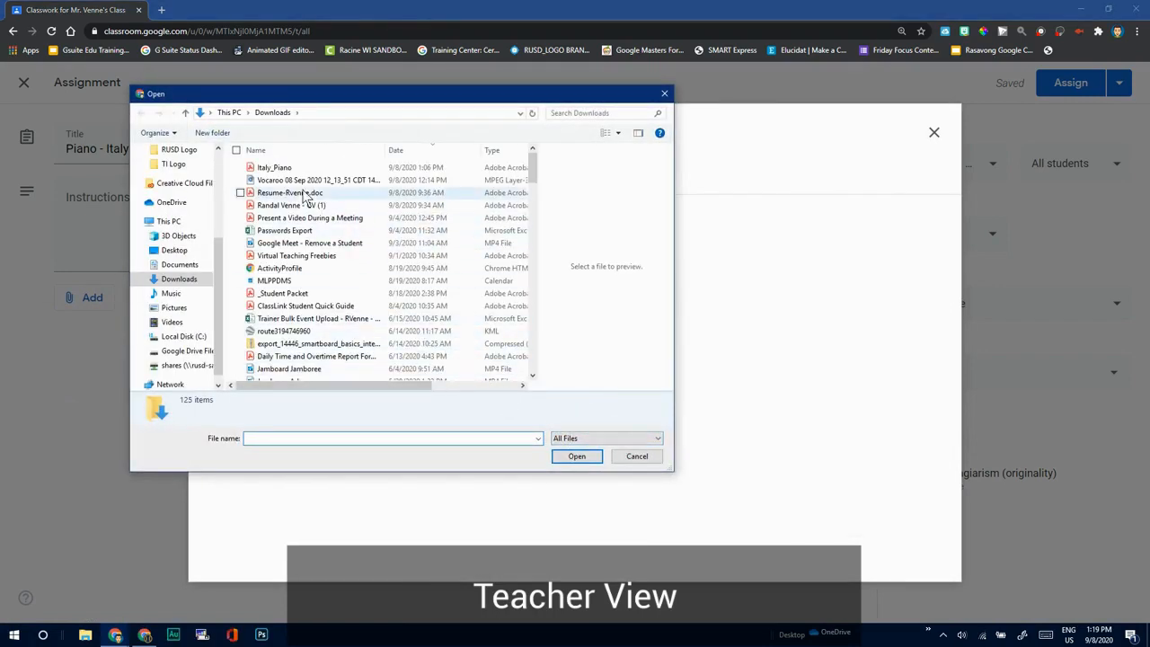
{"action": "left_click", "coordinate": [275, 167]}
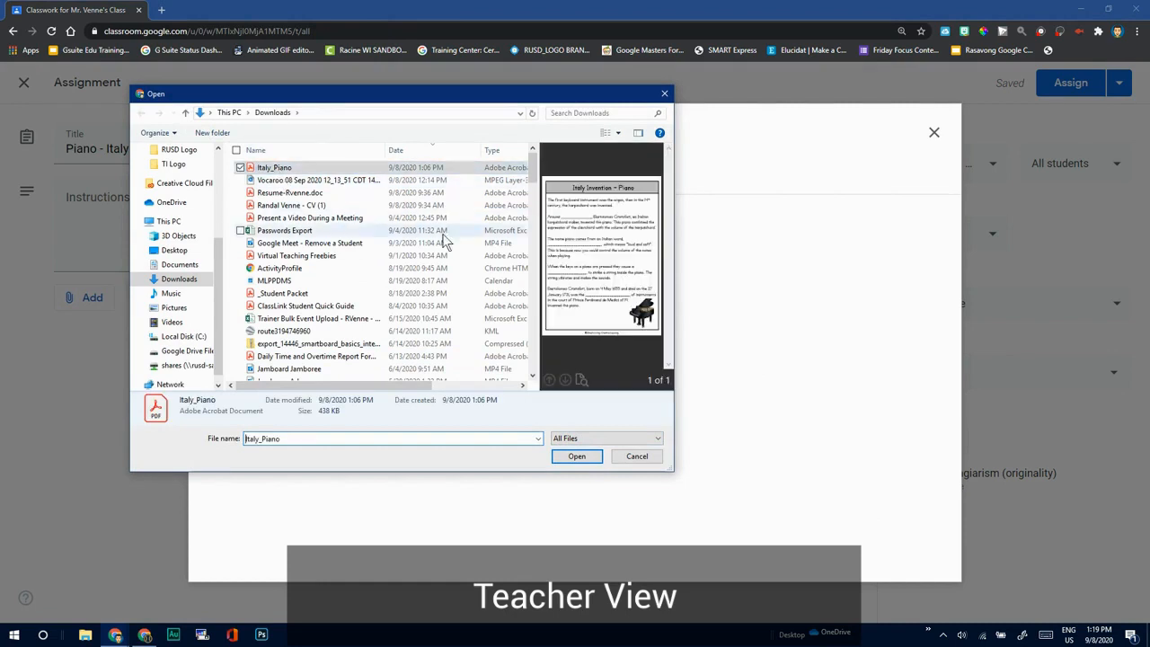
{"action": "left_click", "coordinate": [577, 456]}
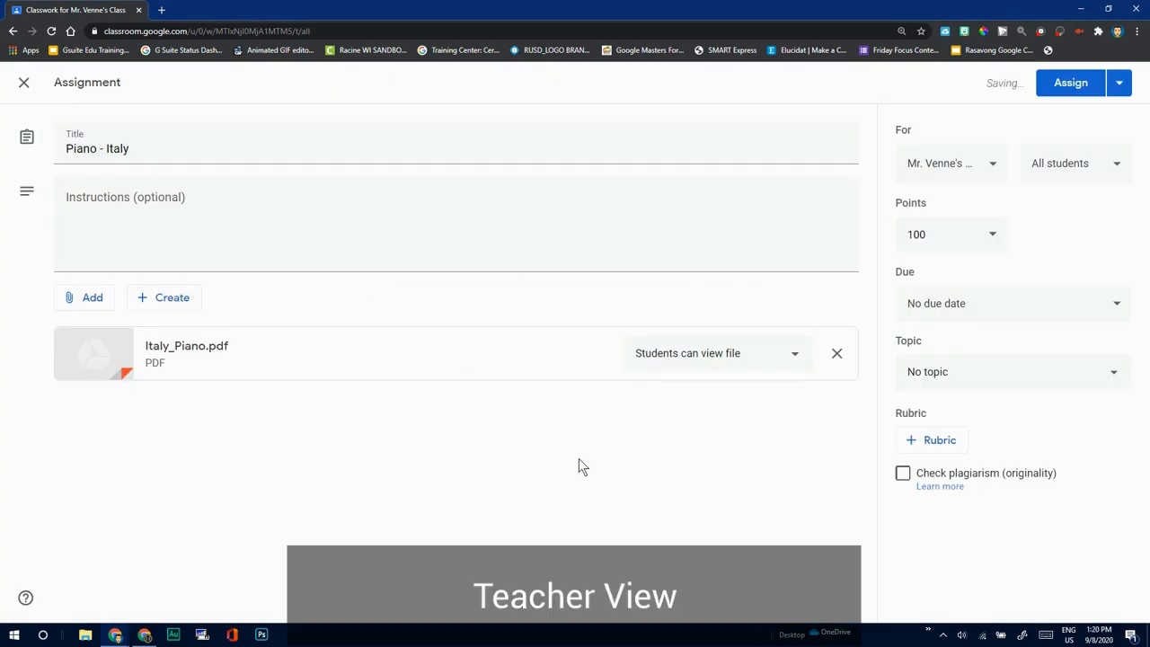
Keep the PDF's student access at "Students can view file" and assign the work to the class.
{"action": "left_click", "coordinate": [769, 363]}
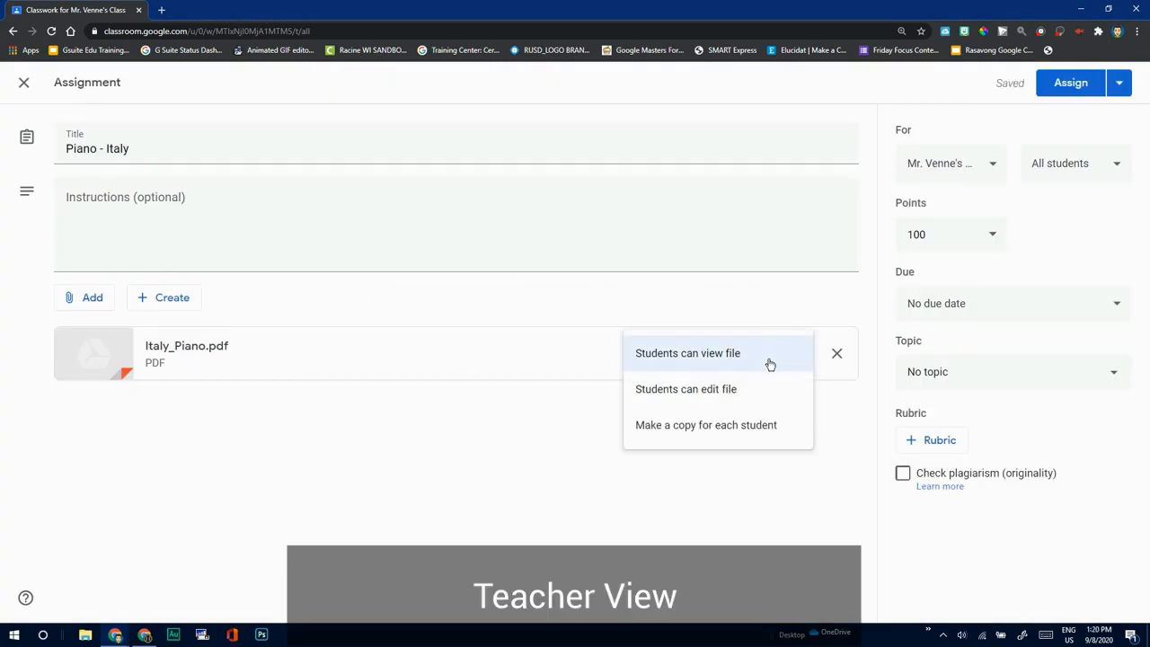
{"action": "left_click", "coordinate": [599, 359]}
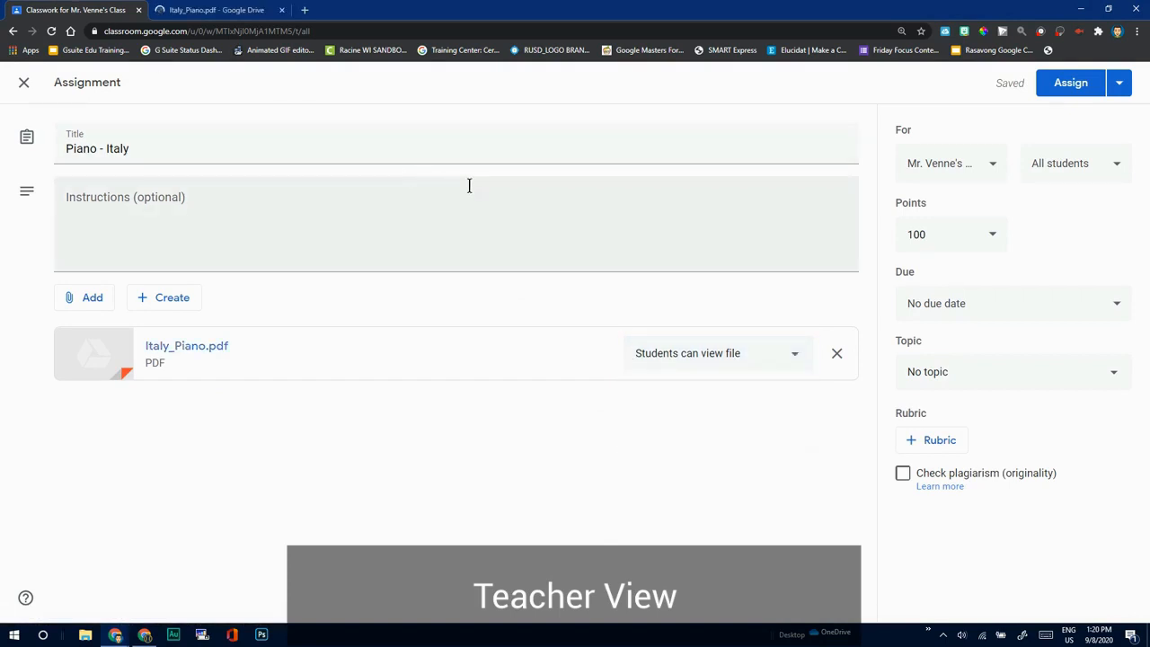
{"action": "left_click", "coordinate": [1083, 90]}
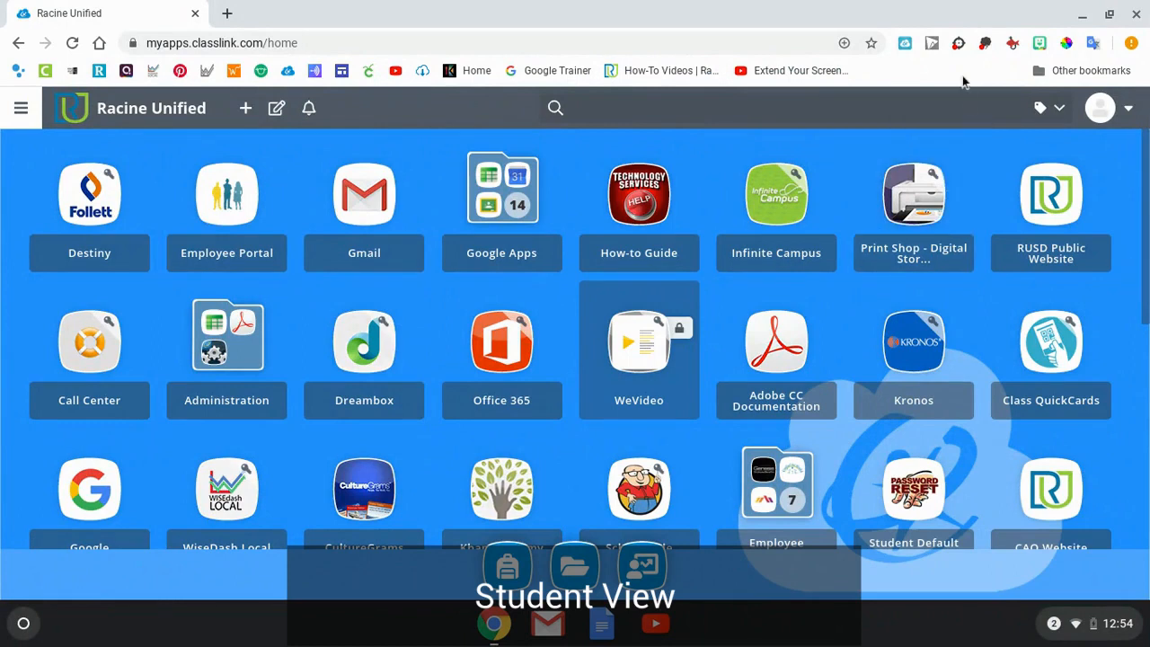
On the student device, sign in to the Snap&Read extension with the listed Google account.
{"action": "left_click", "coordinate": [958, 44]}
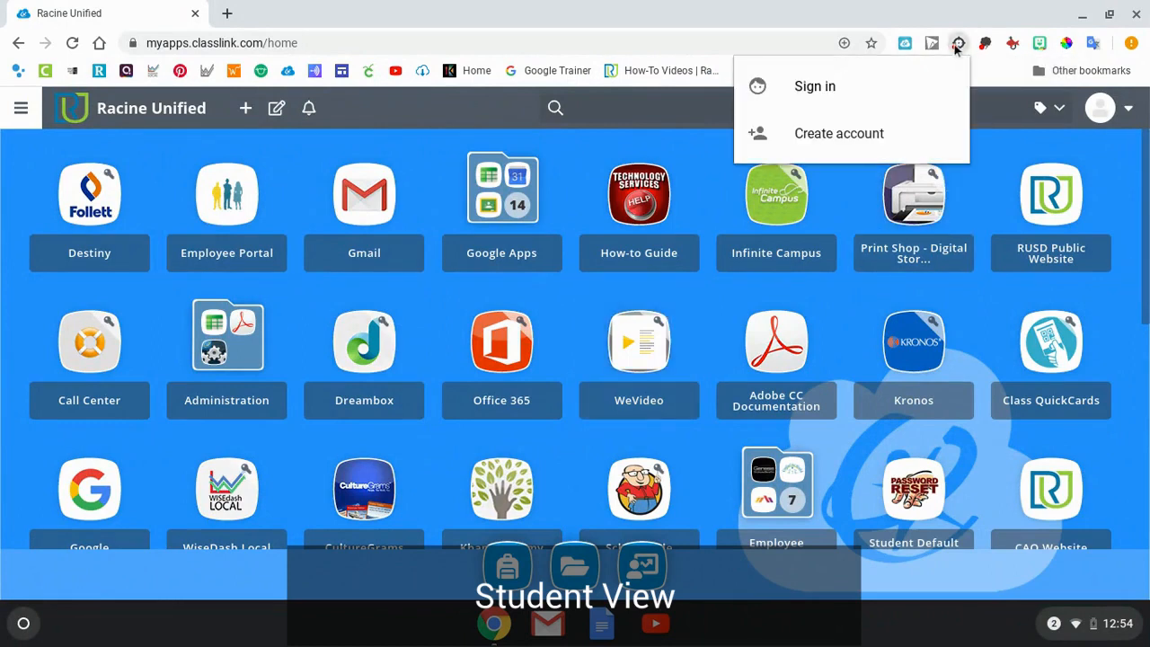
{"action": "left_click", "coordinate": [873, 97]}
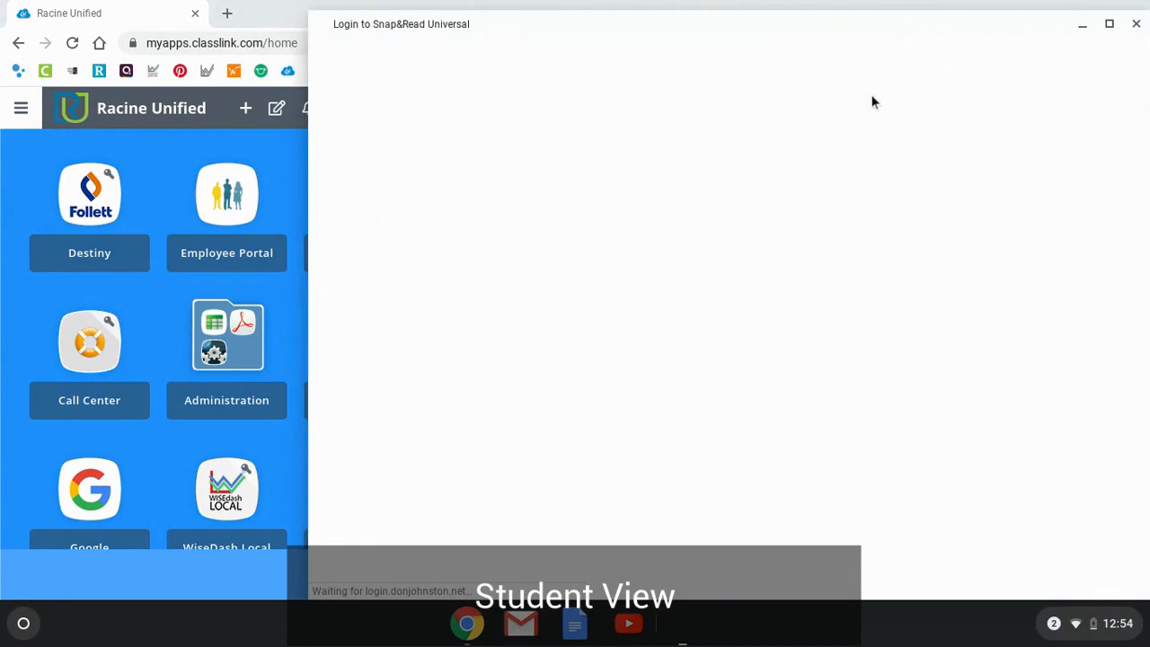
{"action": "left_click", "coordinate": [810, 190]}
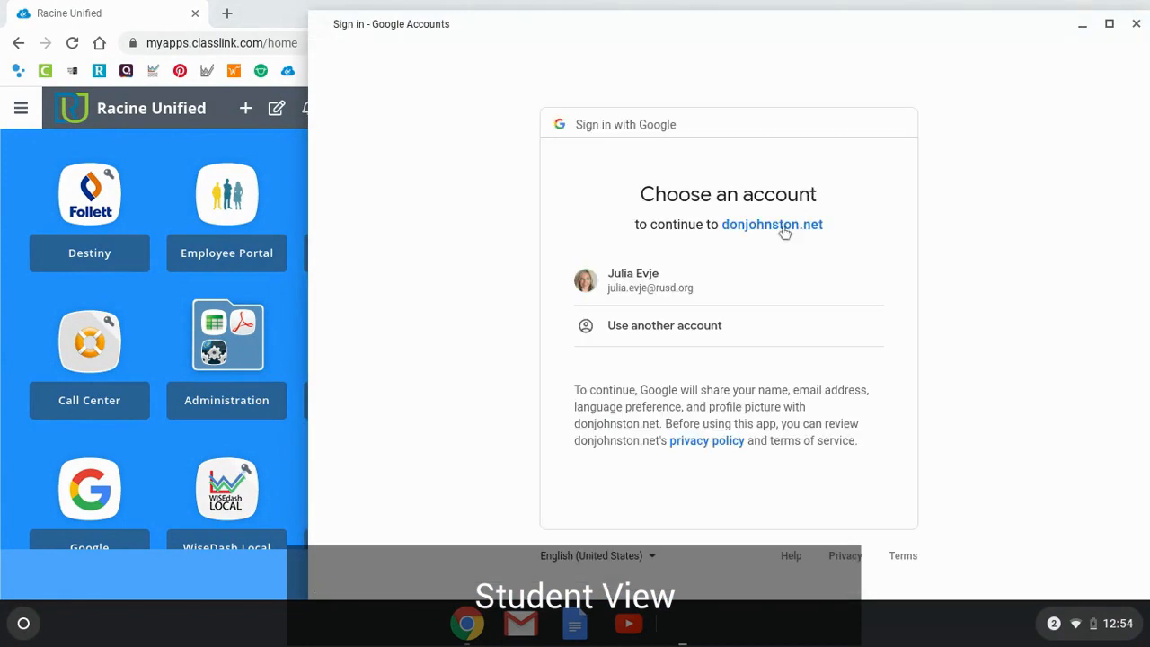
{"action": "left_click", "coordinate": [706, 288]}
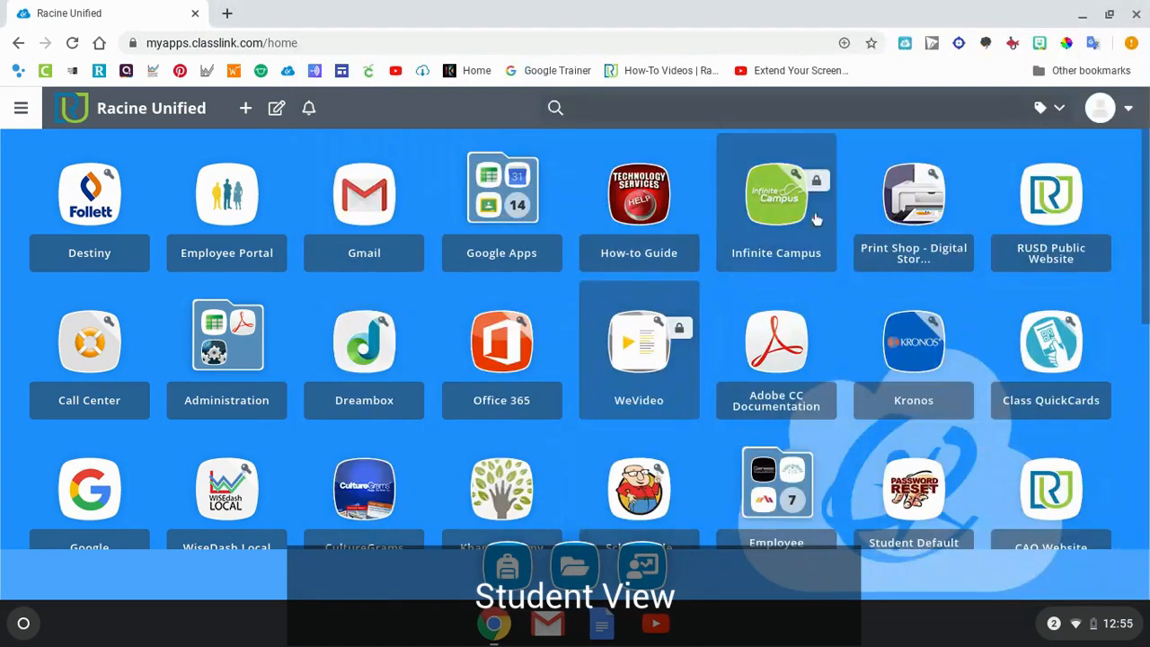
Turn on Snap&Read on the student's Classwork page.
{"action": "left_click", "coordinate": [959, 43]}
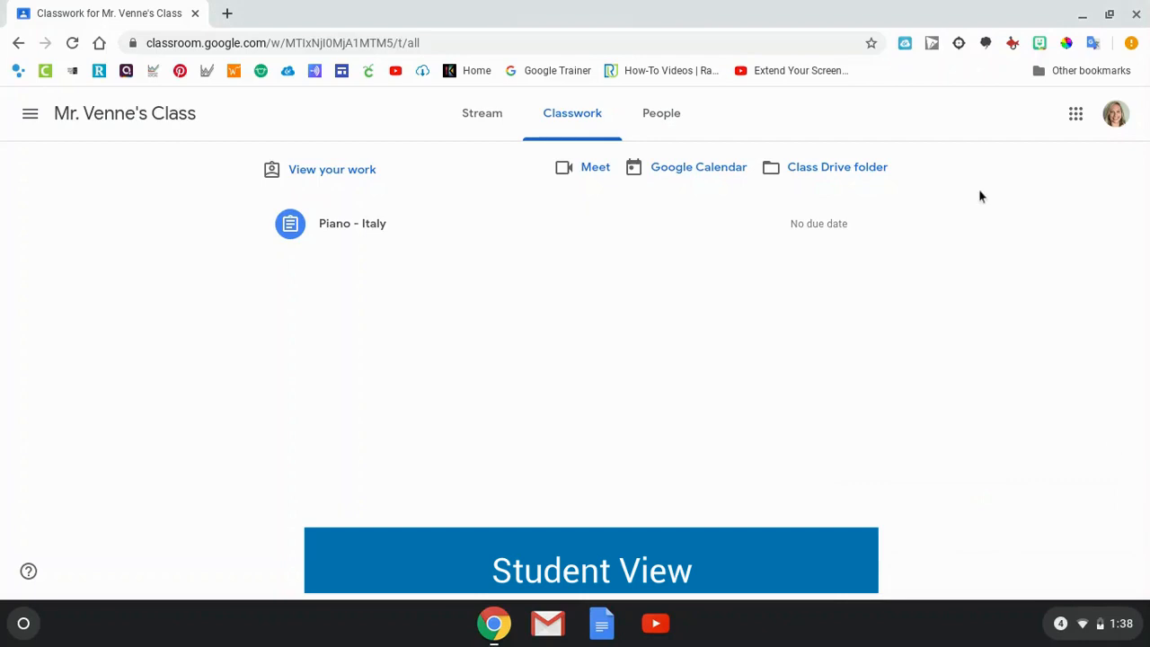
{"action": "left_click", "coordinate": [962, 48]}
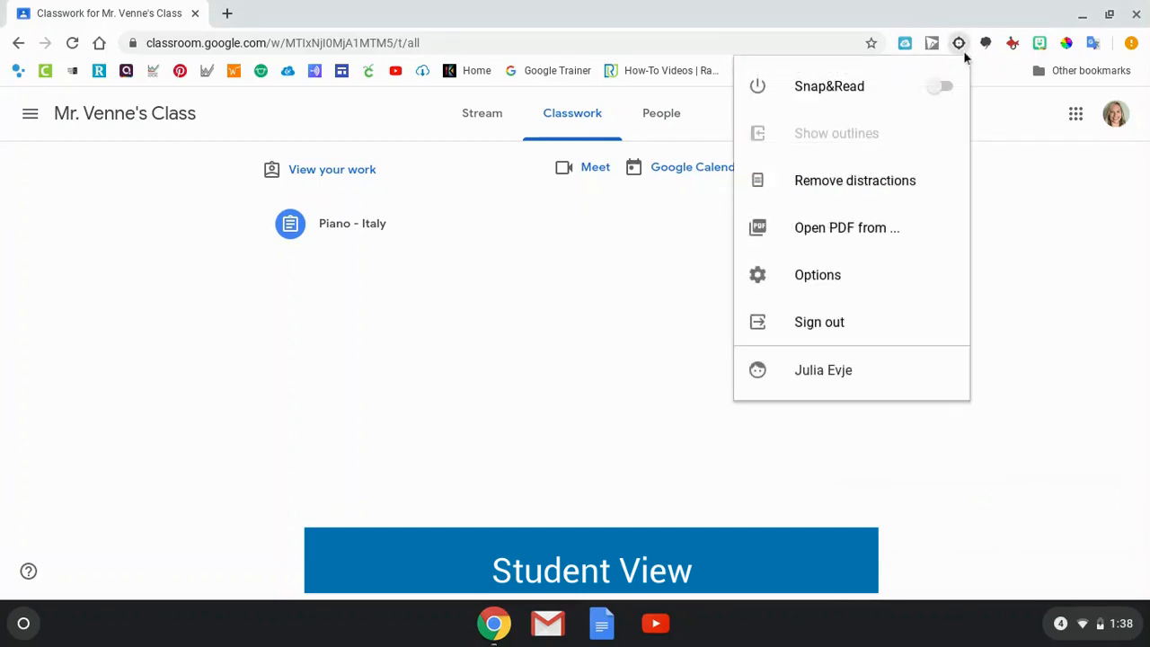
{"action": "left_click", "coordinate": [946, 87]}
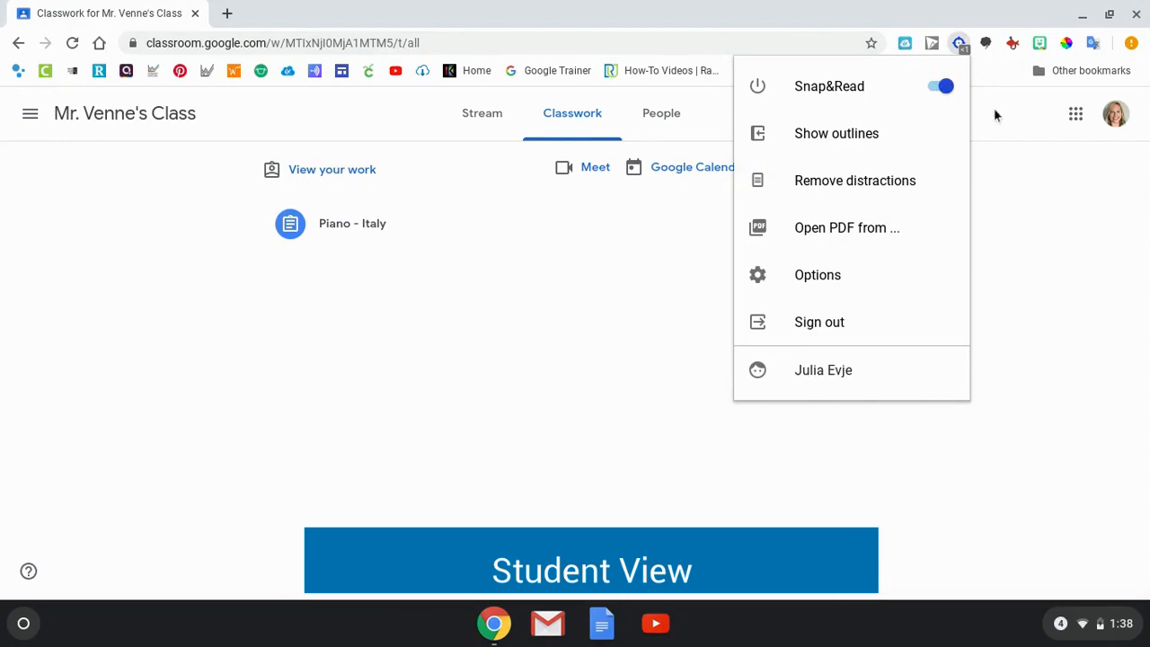
Open Italy_Piano.pdf from the "Piano - Italy" assignment and load it in the Snap&Read PDF viewer.
{"action": "left_click", "coordinate": [410, 223]}
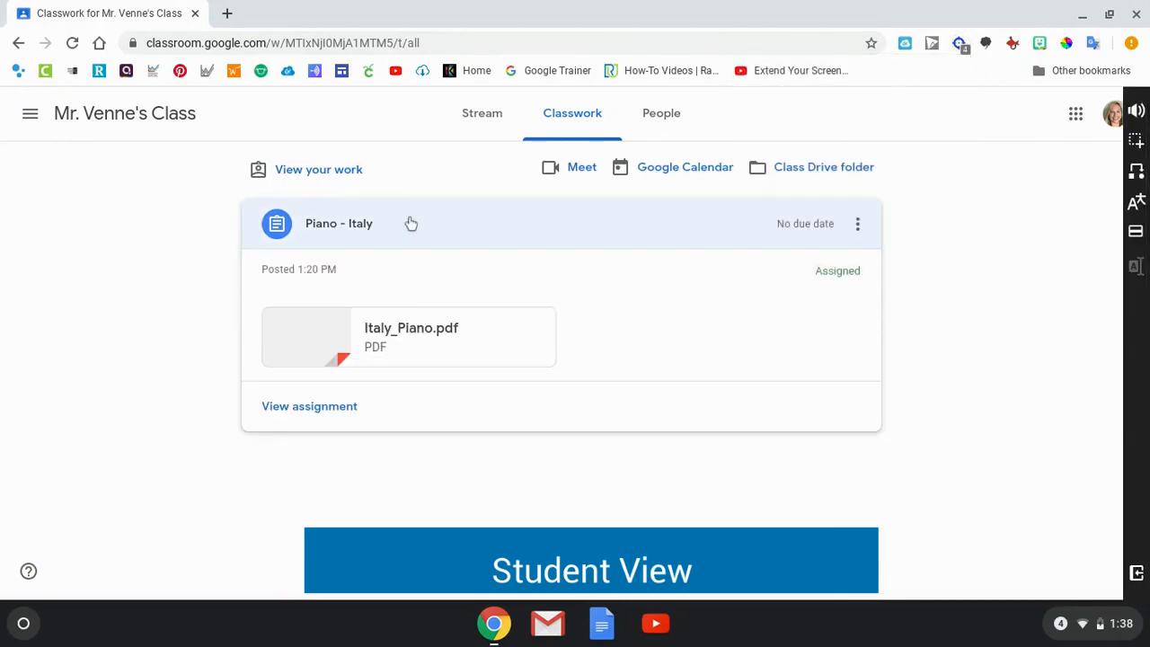
{"action": "left_click", "coordinate": [355, 411]}
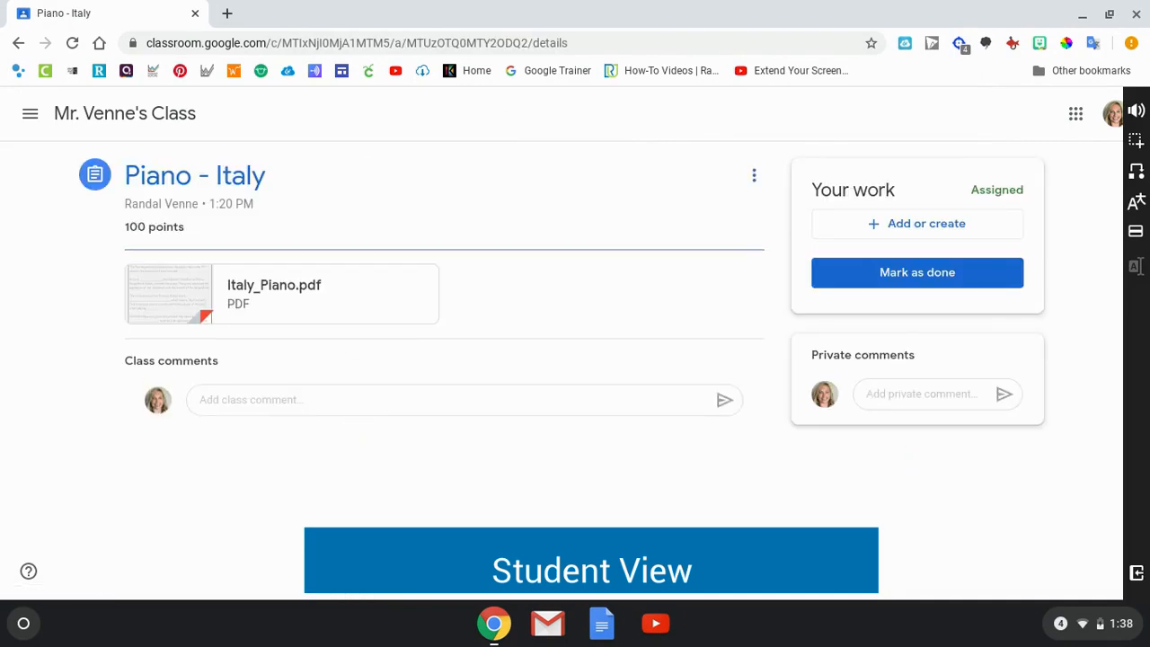
{"action": "left_click", "coordinate": [314, 280]}
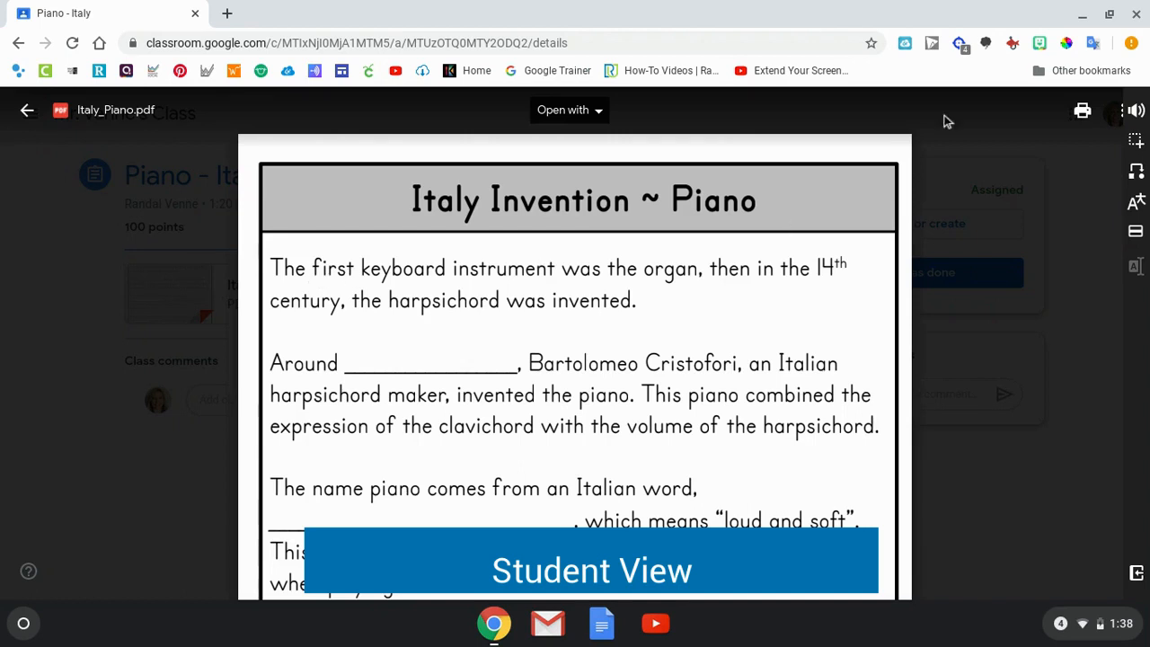
{"action": "left_click", "coordinate": [959, 43]}
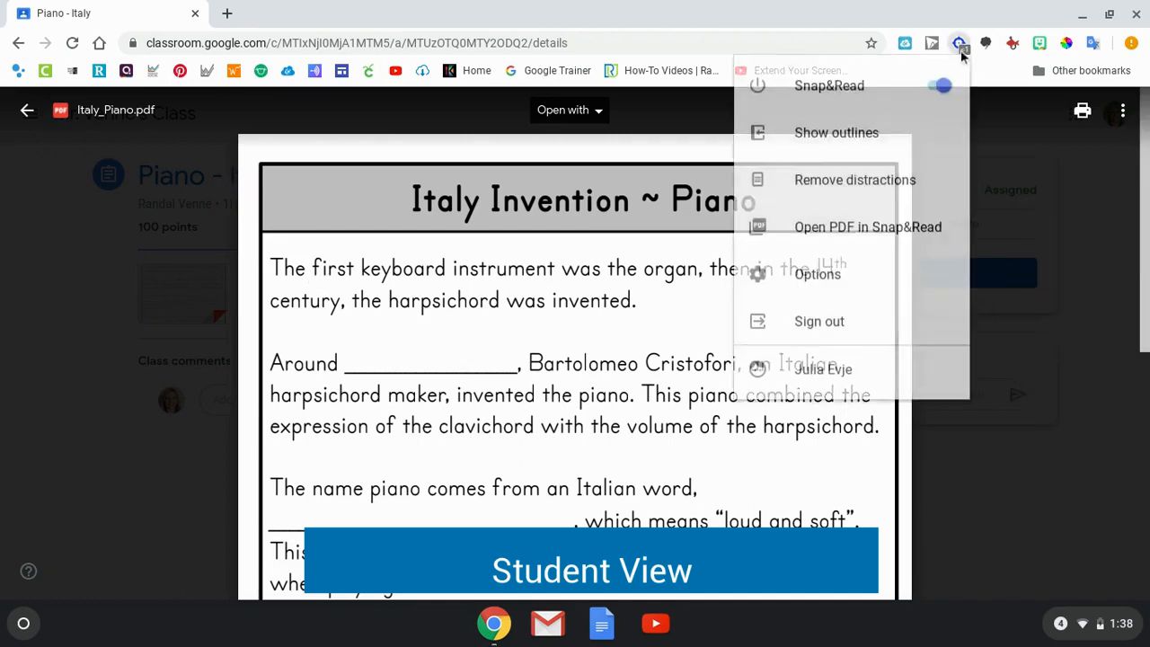
{"action": "left_click", "coordinate": [931, 217]}
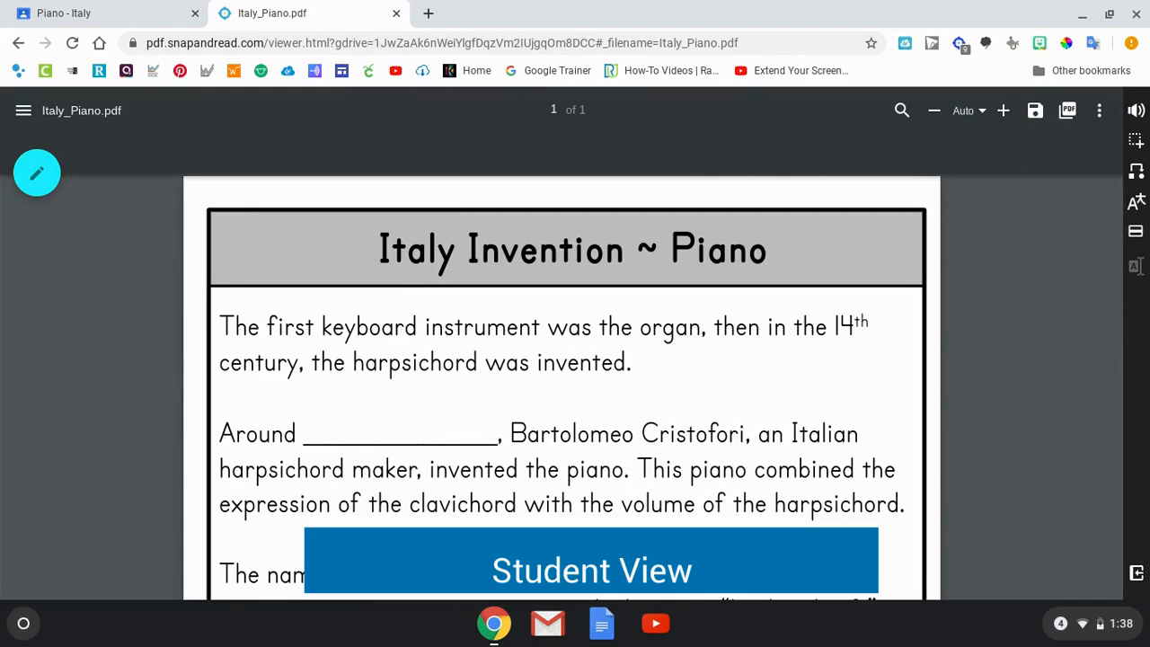
Use the Text Tool to fill the worksheet blank after "Around" with 1700.
{"action": "left_click", "coordinate": [39, 172]}
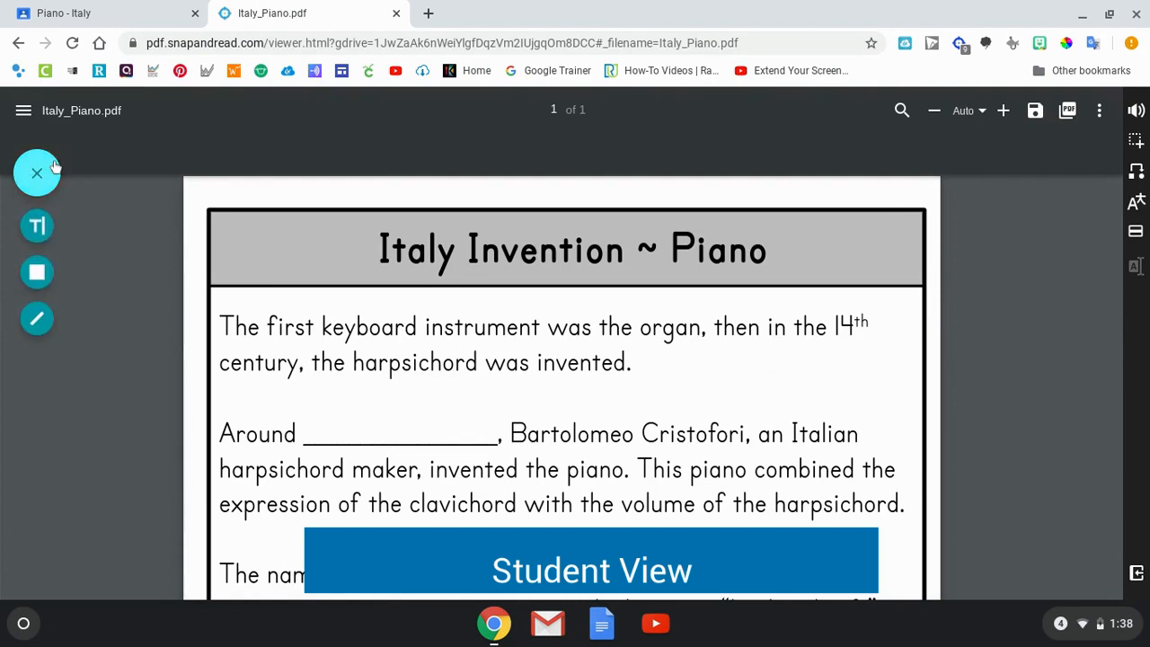
{"action": "left_click", "coordinate": [43, 226]}
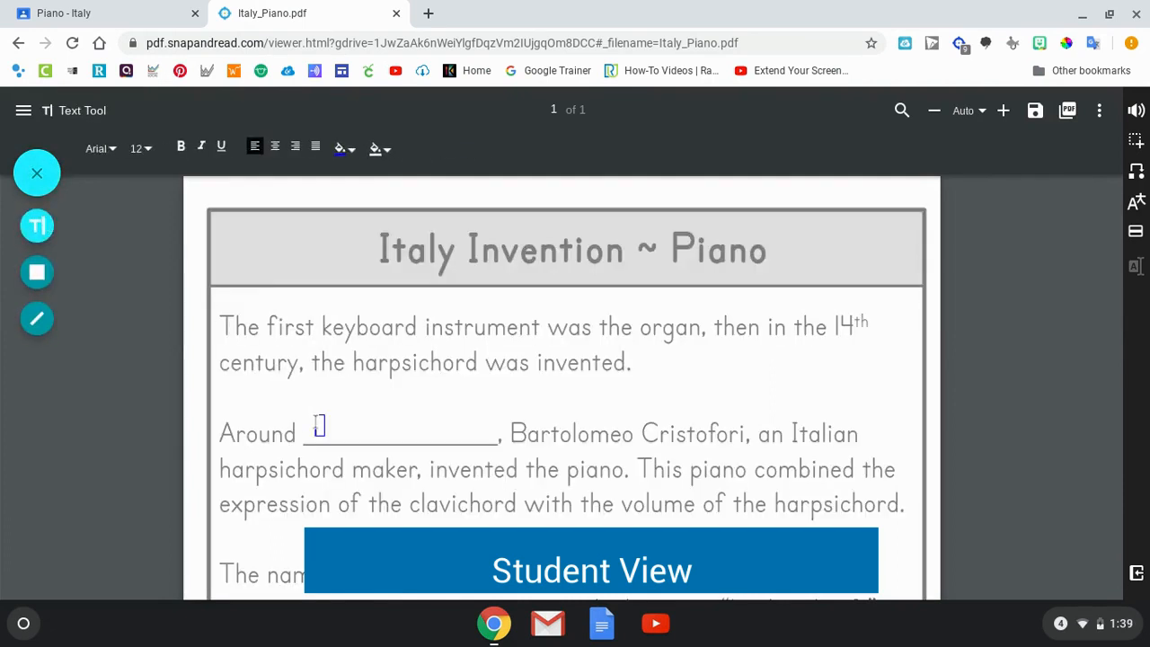
{"action": "type", "text": "1700"}
Fill in "pianoforte" on the blank for the Italian word that means "loud and soft".
{"action": "scroll", "coordinate": [444, 416], "scroll_direction": "down", "scroll_amount": 3}
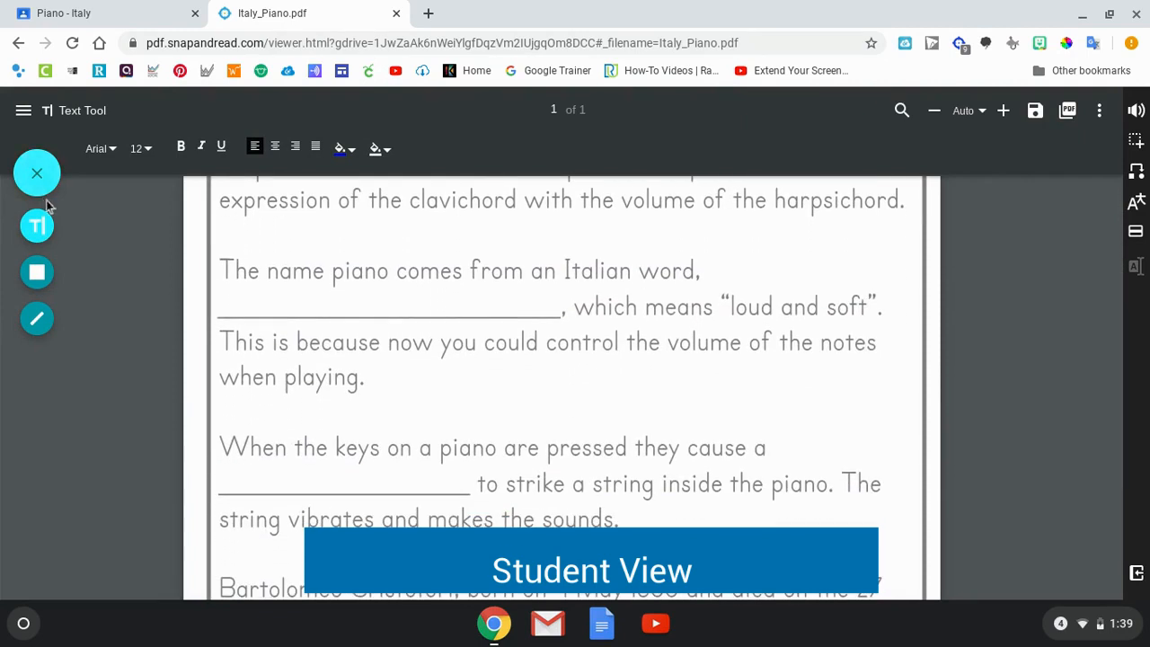
{"action": "left_click", "coordinate": [230, 302]}
{"action": "type", "text": "pian"}
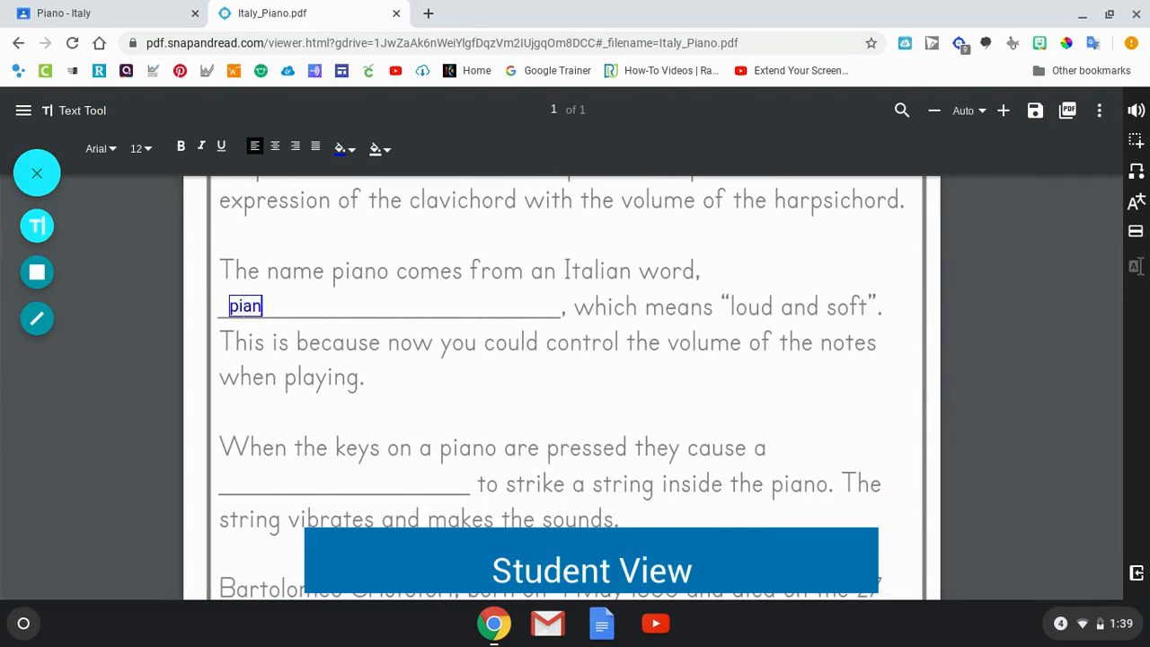
{"action": "type", "text": "oforte"}
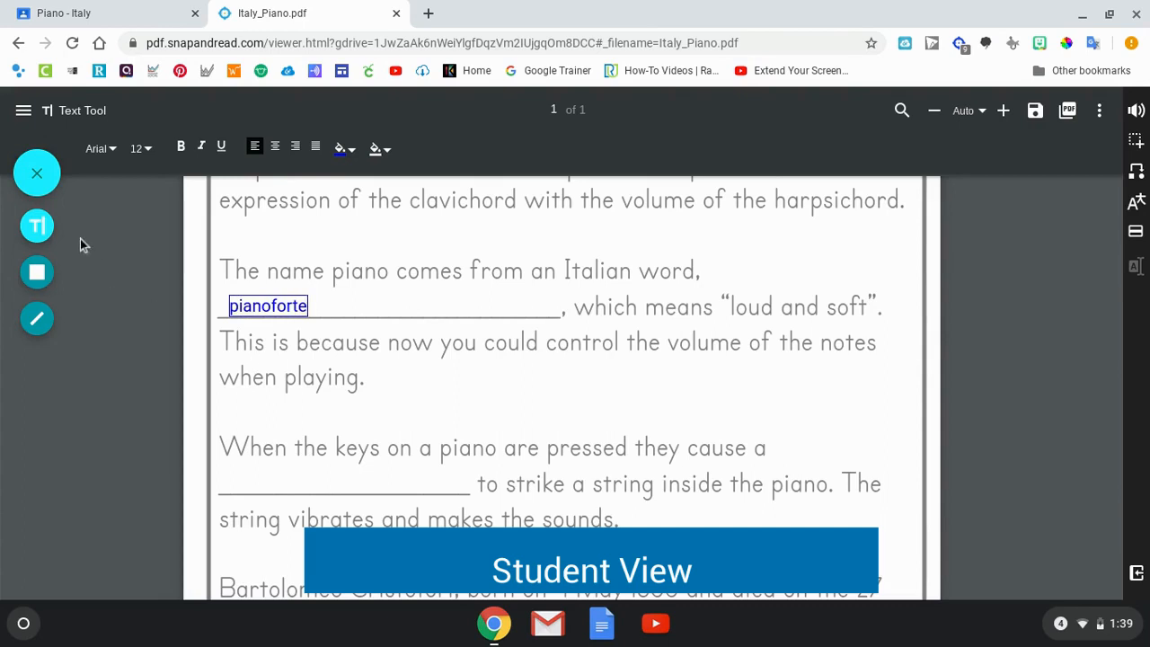
Add "hammer" as text on the blank before "to strike a string inside the piano" and close the annotation tools.
{"action": "left_click", "coordinate": [52, 231]}
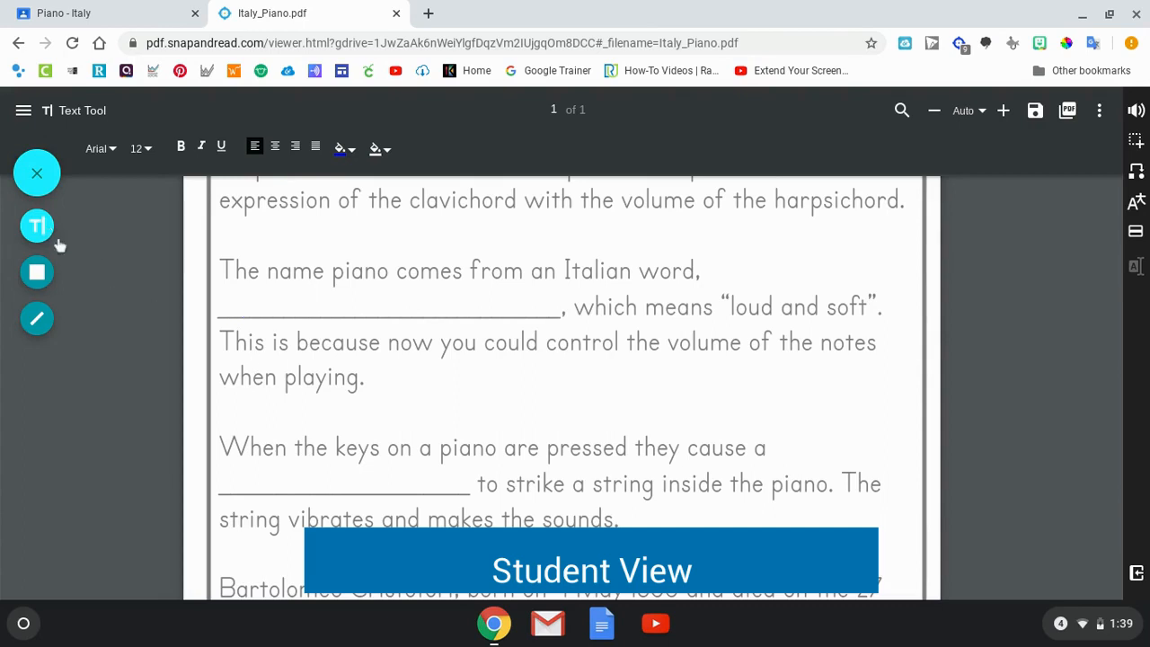
{"action": "left_click", "coordinate": [229, 485]}
{"action": "type", "text": "hammer"}
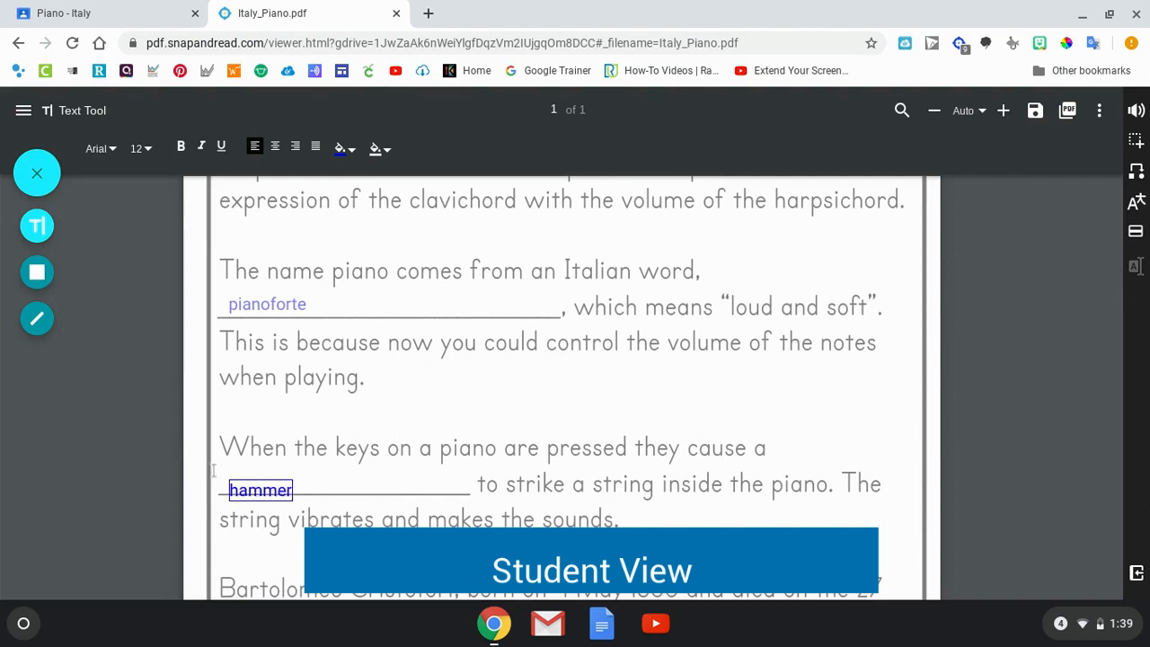
{"action": "left_click", "coordinate": [37, 173]}
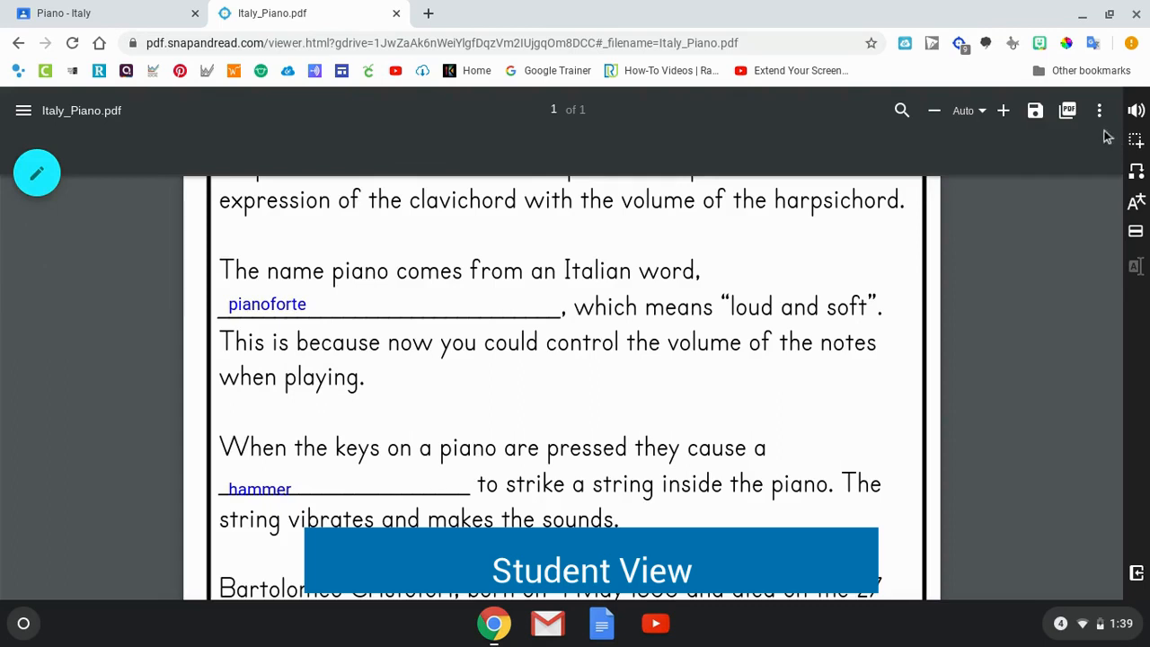
Download the annotated worksheet as a PDF and return to the "Piano - Italy" assignment page in Google Classroom.
{"action": "left_click", "coordinate": [1042, 121]}
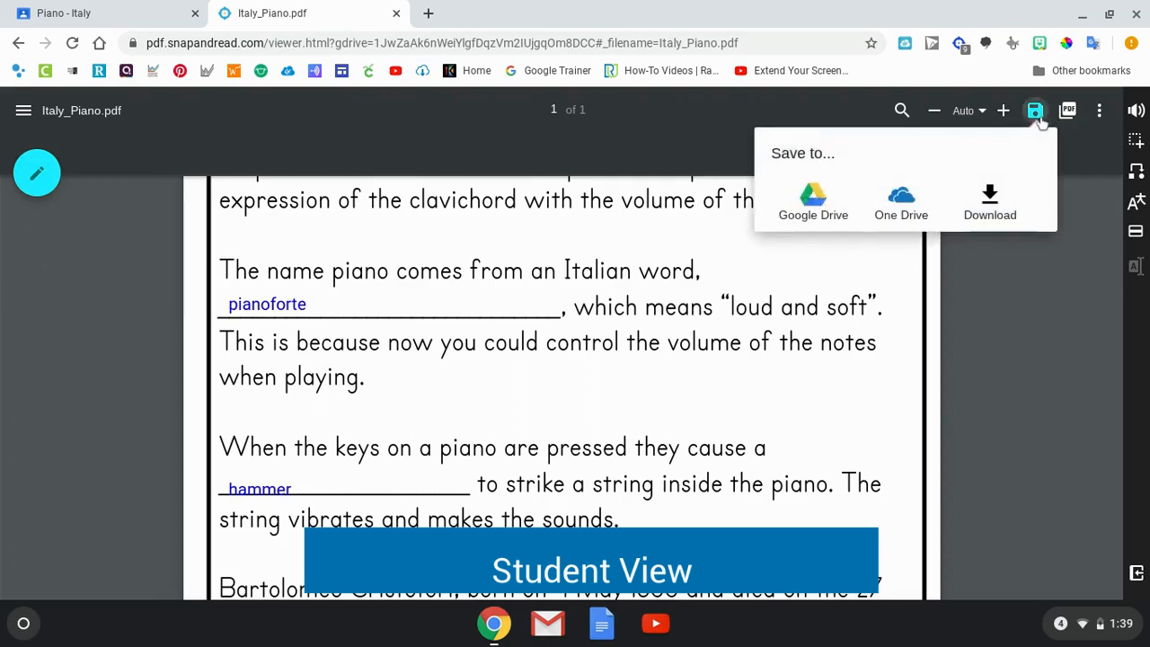
{"action": "left_click", "coordinate": [1007, 202]}
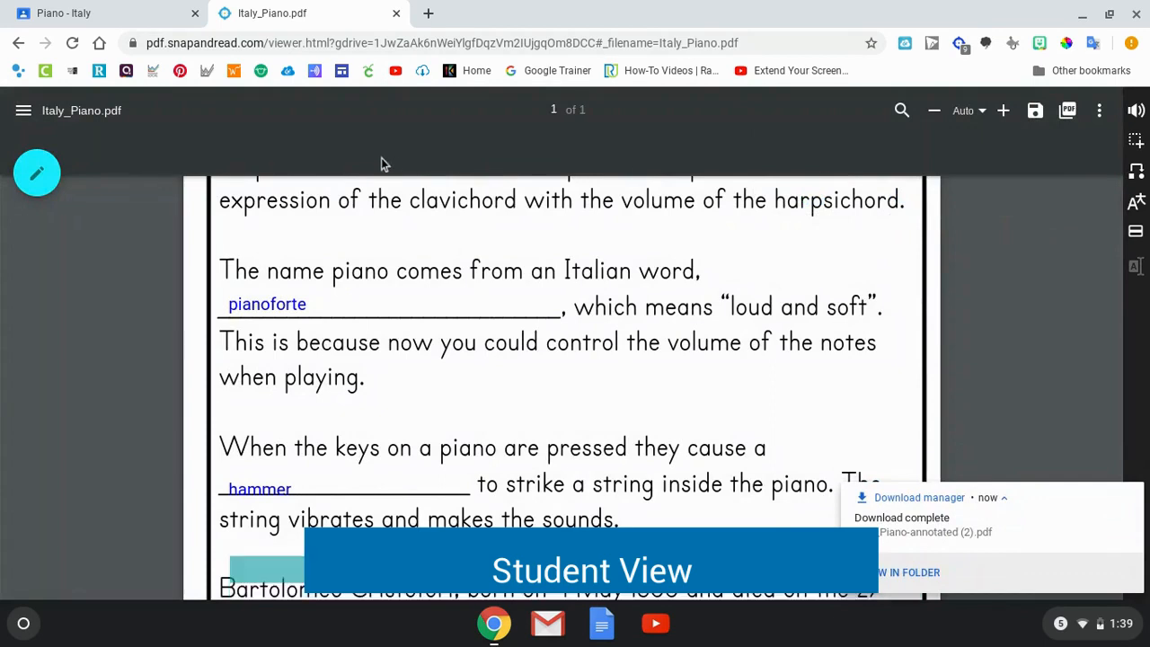
{"action": "left_click", "coordinate": [108, 16]}
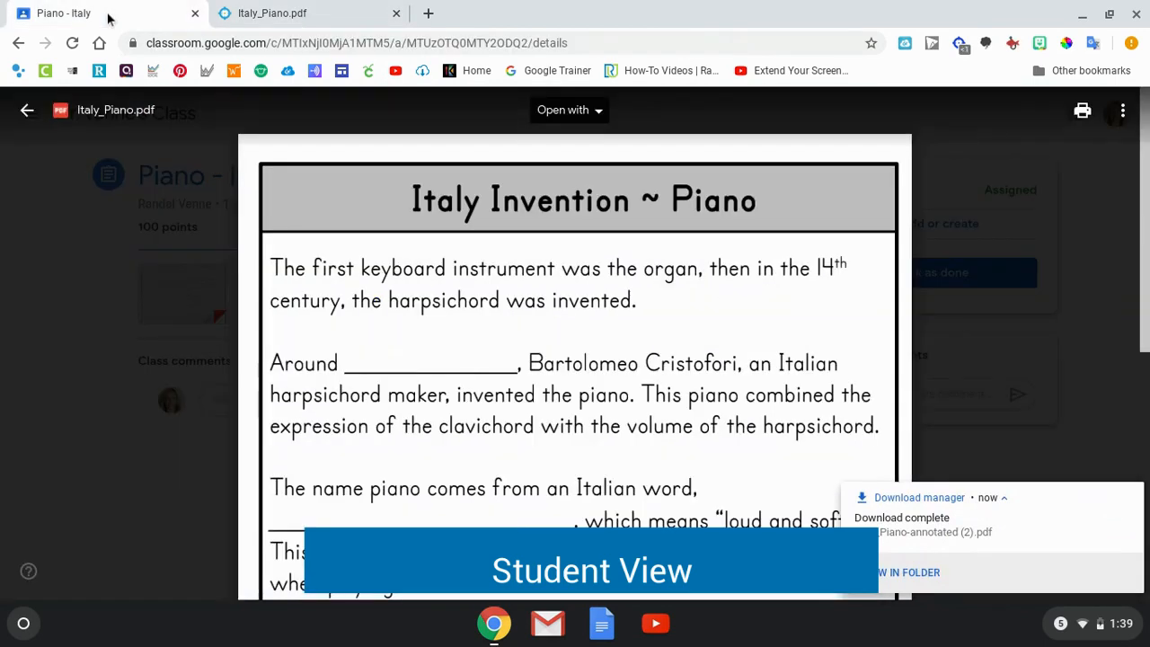
{"action": "left_click", "coordinate": [28, 111]}
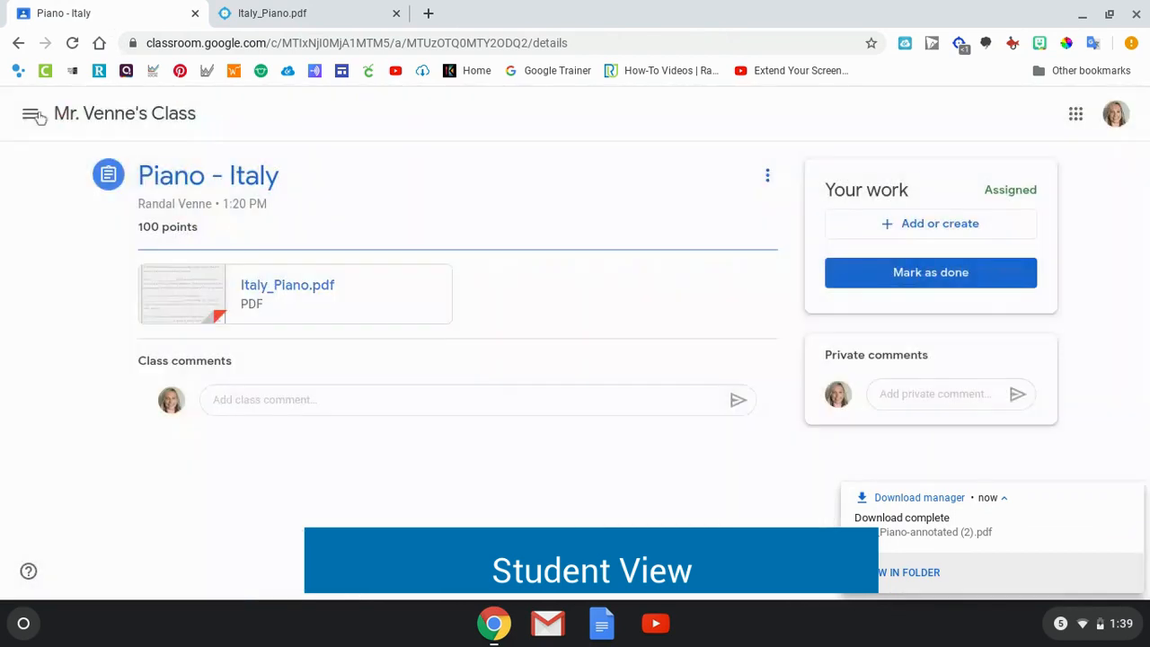
Upload Italy_Piano-annotated (2).pdf from Downloads as a Drive file to the student's assignment work and turn it in.
{"action": "left_click", "coordinate": [887, 229]}
{"action": "left_click", "coordinate": [899, 331]}
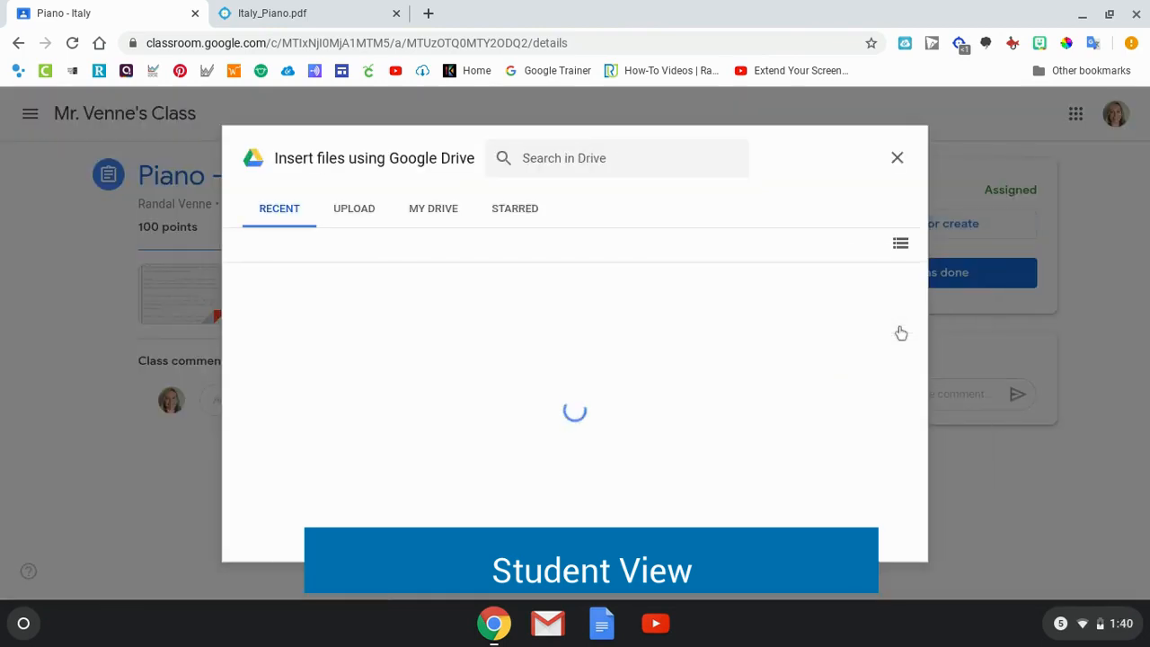
{"action": "left_click", "coordinate": [359, 215]}
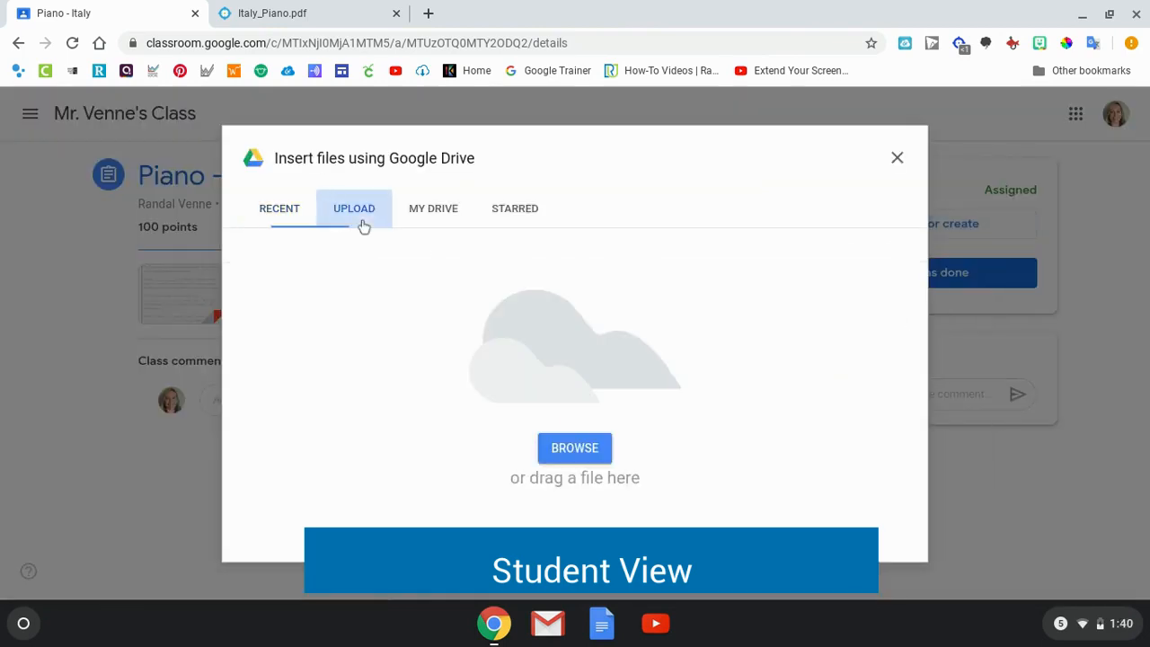
{"action": "left_click", "coordinate": [571, 448]}
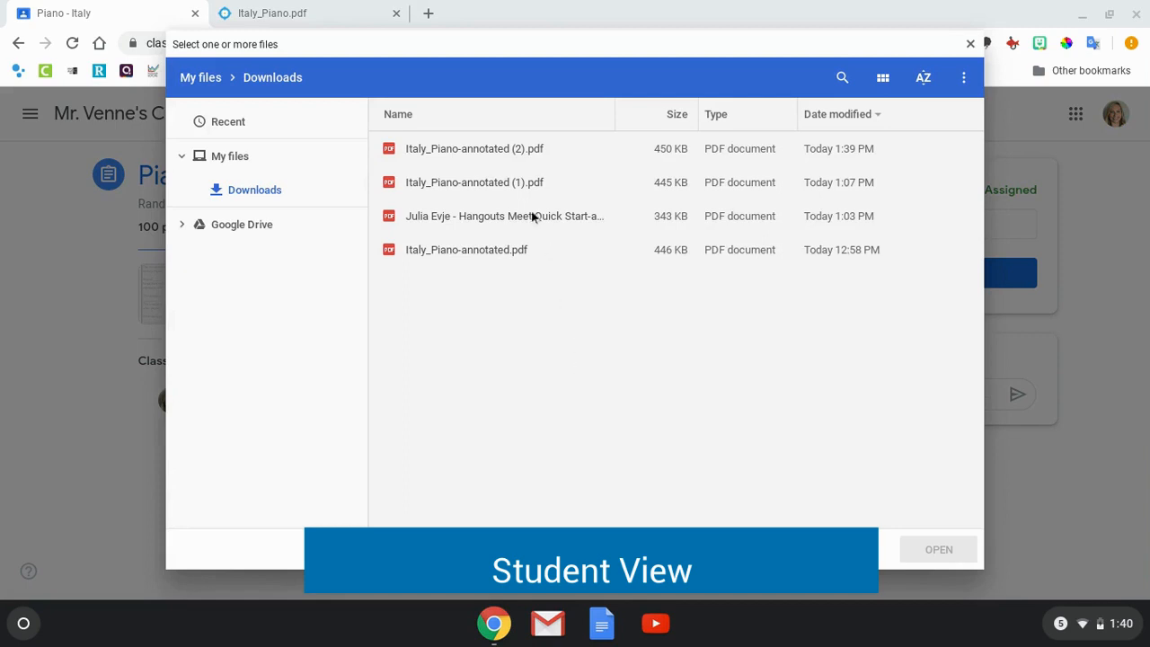
{"action": "left_click", "coordinate": [489, 153]}
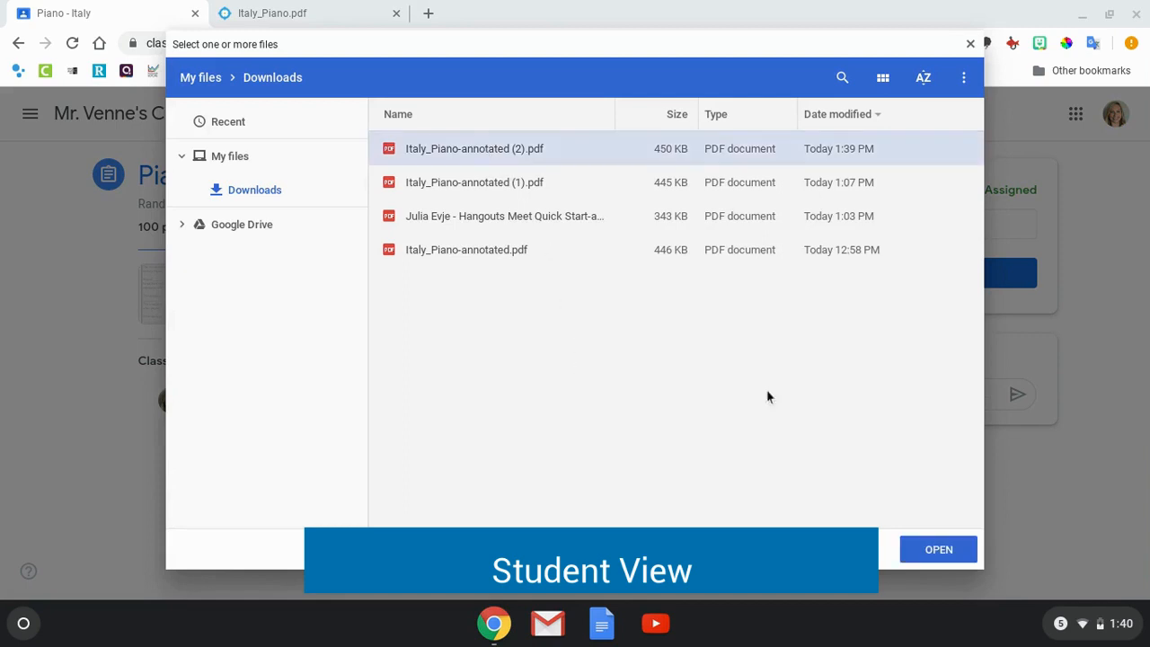
{"action": "left_click", "coordinate": [912, 546]}
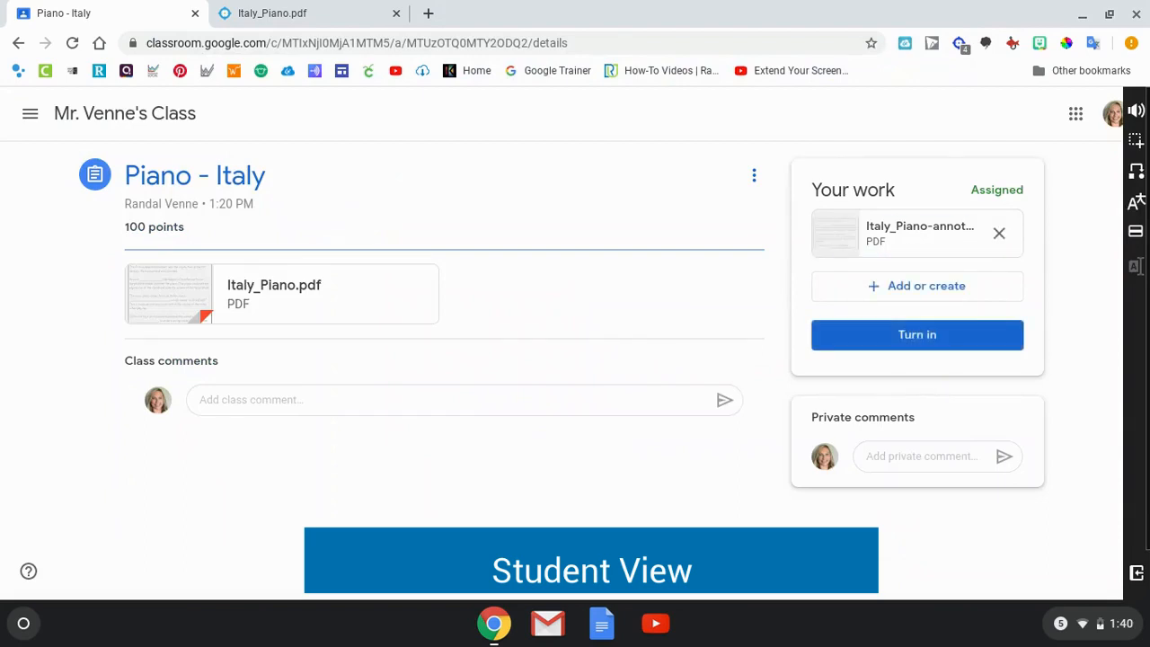
{"action": "left_click", "coordinate": [881, 346]}
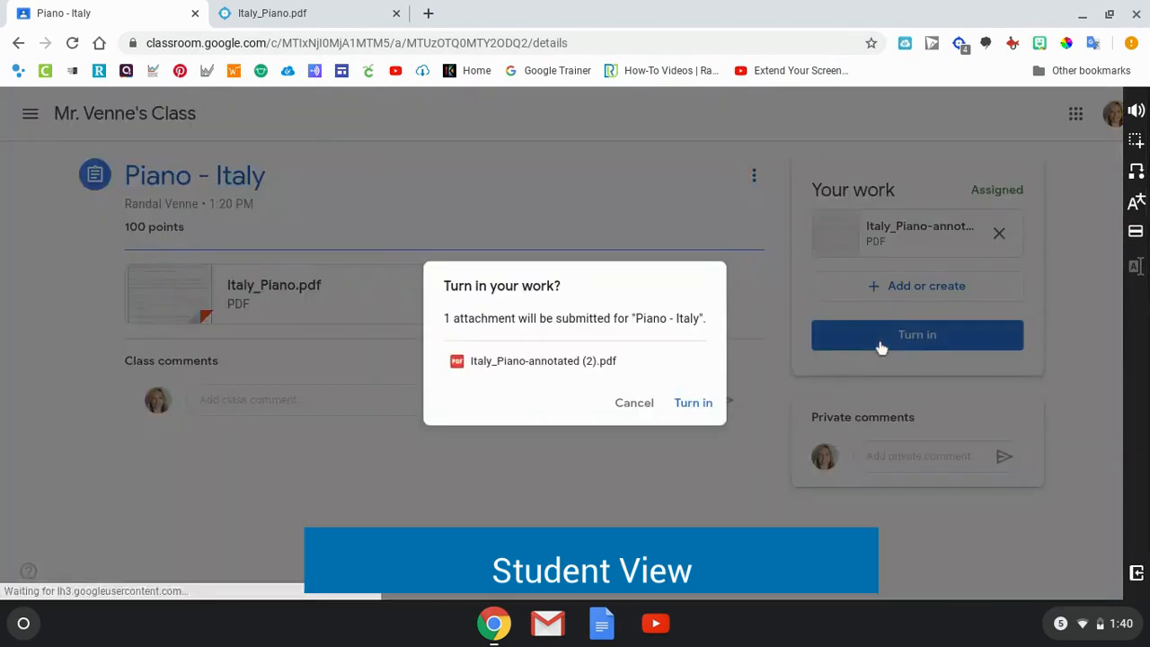
{"action": "left_click", "coordinate": [690, 409]}
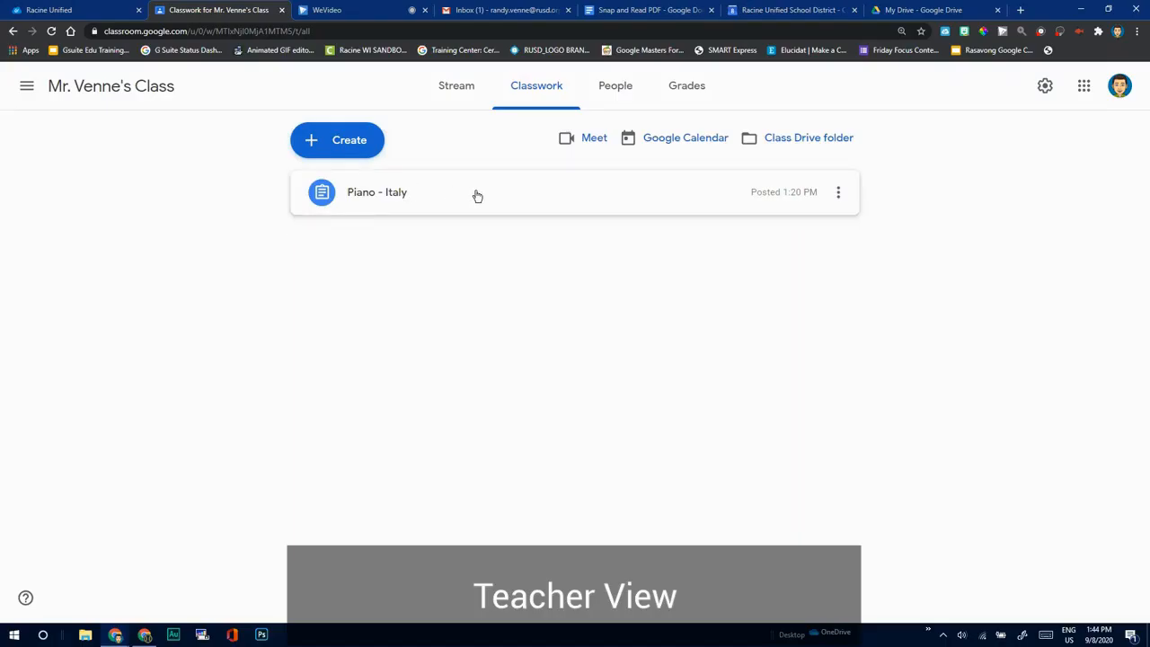
In the teacher's Classwork list, view the "Piano - Italy" assignment's student work and open the turned-in annotated PDF.
{"action": "left_click", "coordinate": [476, 193]}
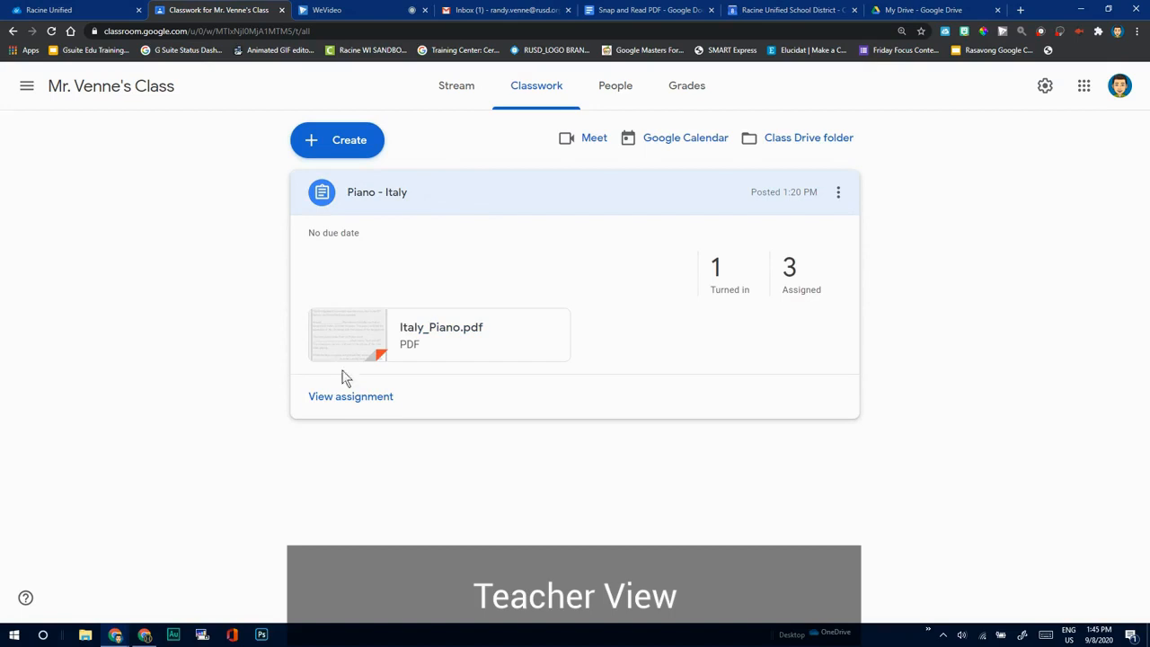
{"action": "left_click", "coordinate": [347, 399]}
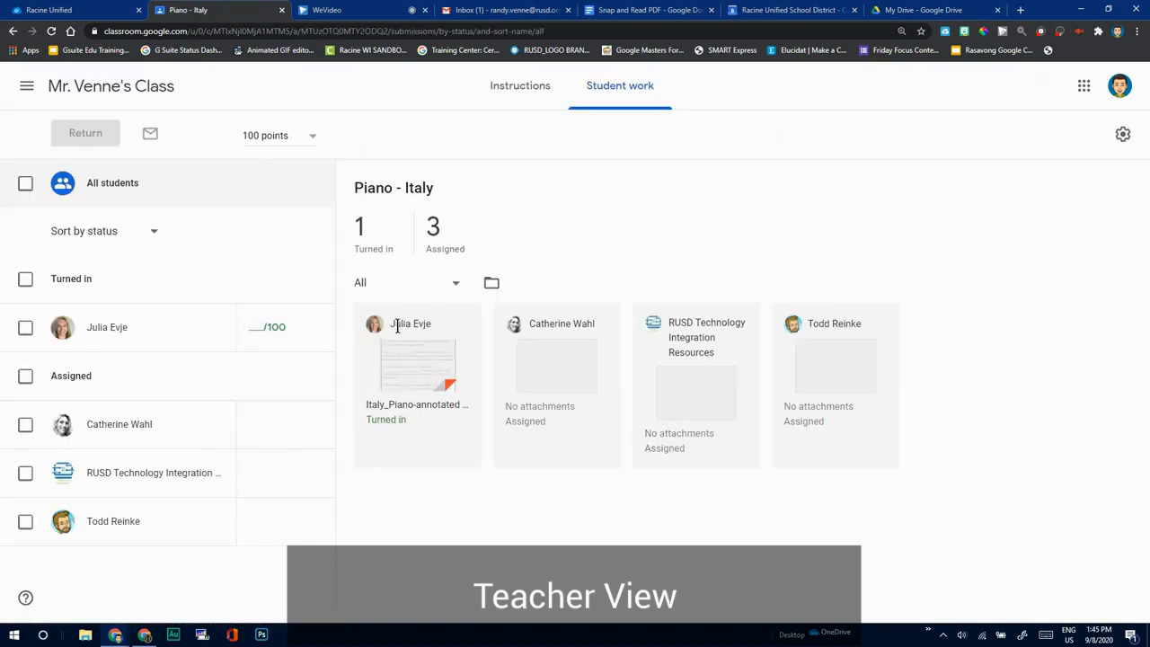
{"action": "left_click", "coordinate": [378, 404]}
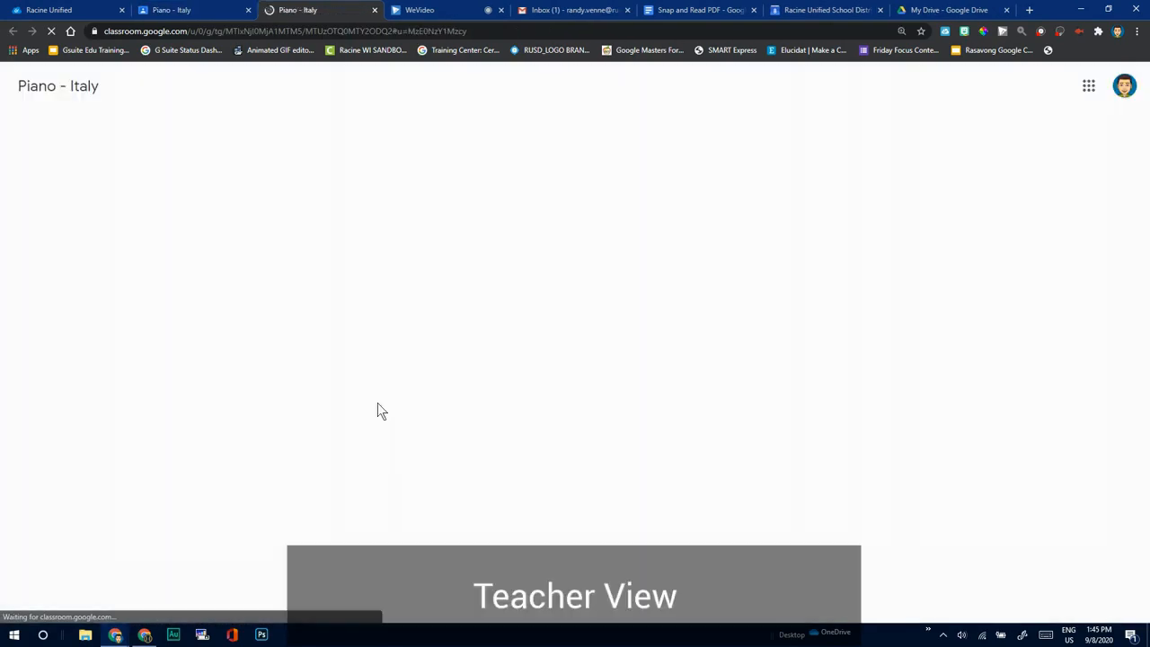